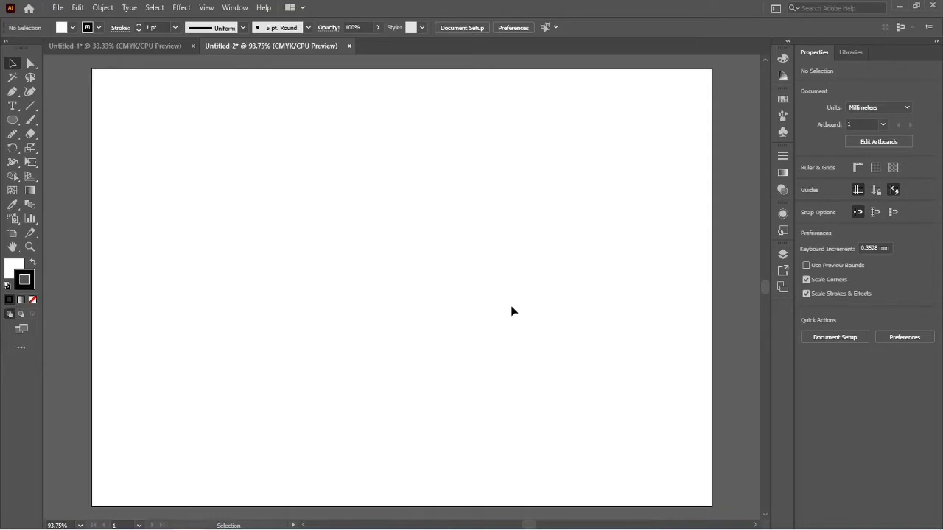
# Step: Place the depositphotos floral pattern image from the Desktop onto the artboard at about 108 by 108 mm
pyautogui.click(58, 7)
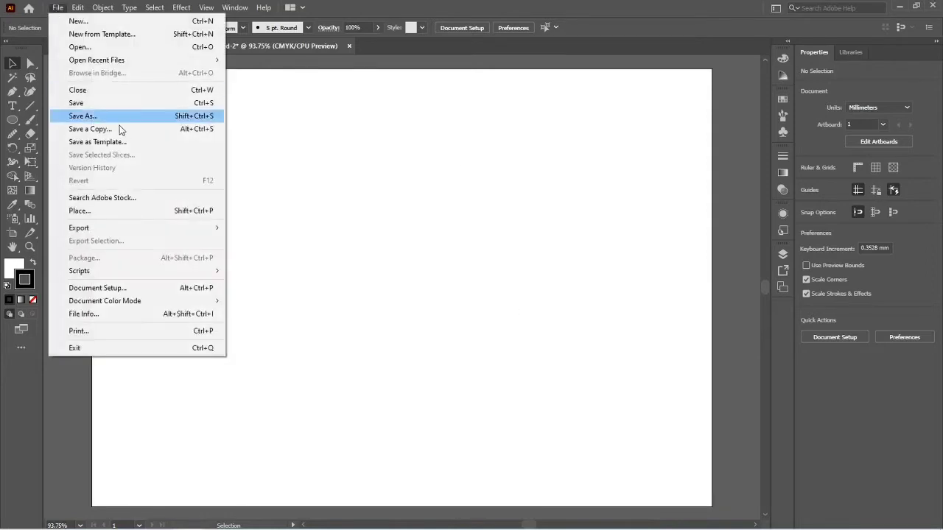
pyautogui.click(98, 212)
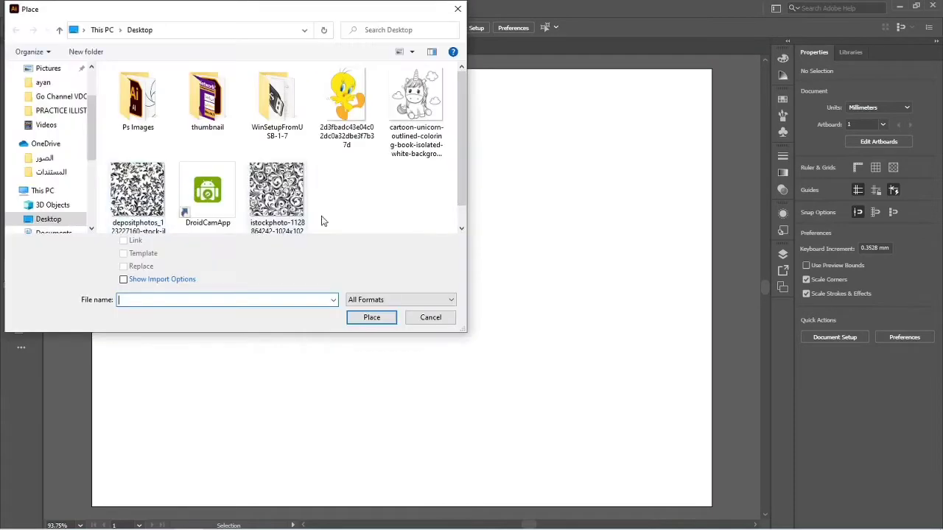
pyautogui.doubleClick(149, 196)
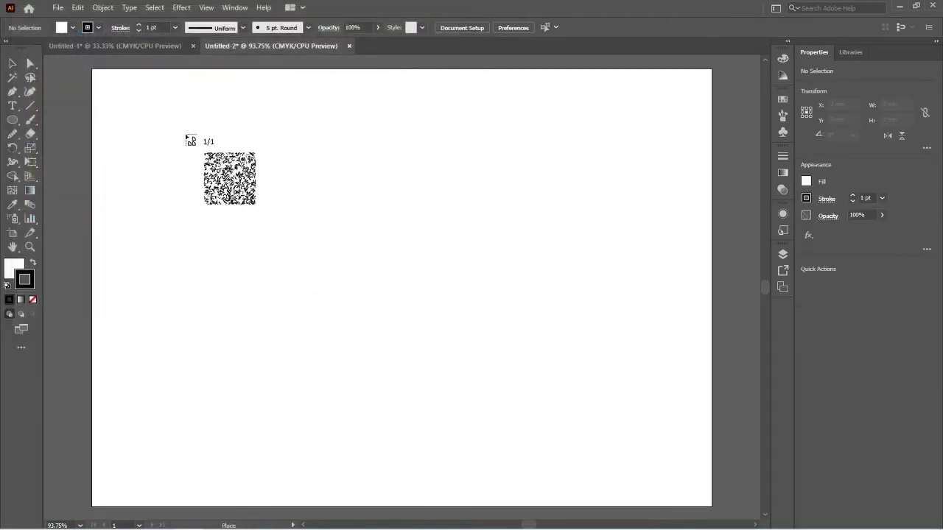
pyautogui.moveTo(184, 132); pyautogui.dragTo(428, 356)
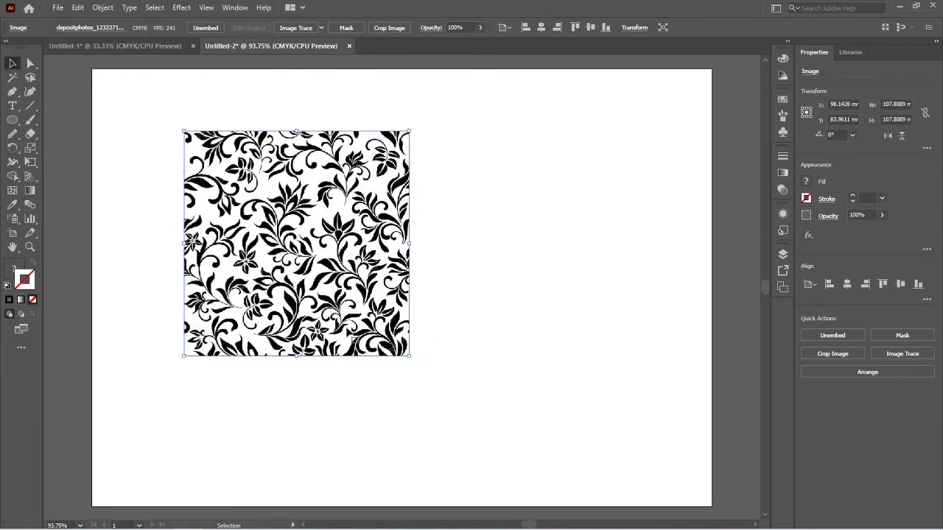
# Step: Examine the placed floral image up close for edge sharpness and watermarks
pyautogui.scroll(6, 357, 324)
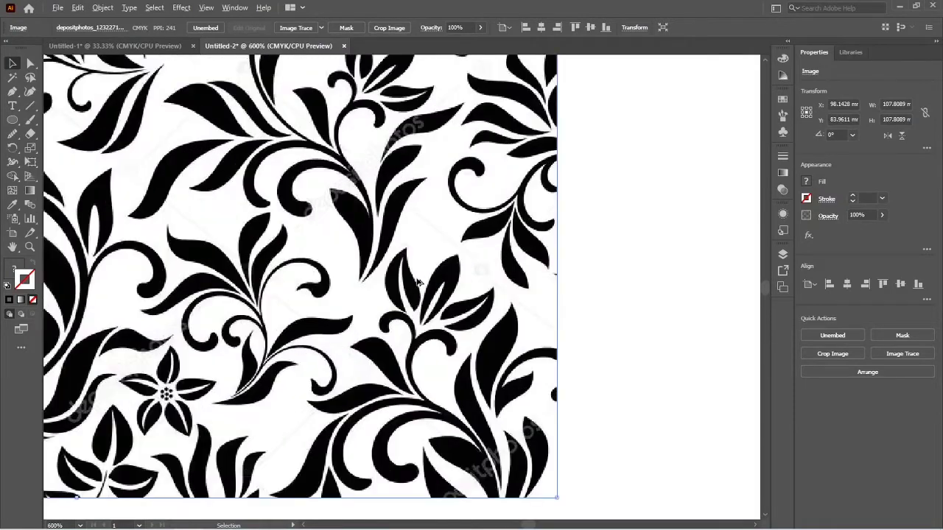
pyautogui.scroll(1, 418, 283)
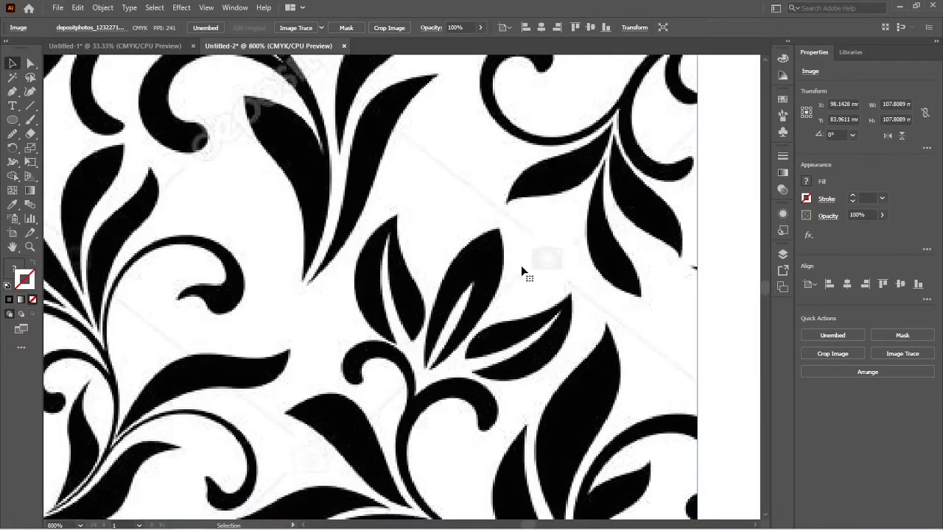
pyautogui.scroll(-5, 521, 266)
pyautogui.scroll(-1, 523, 272)
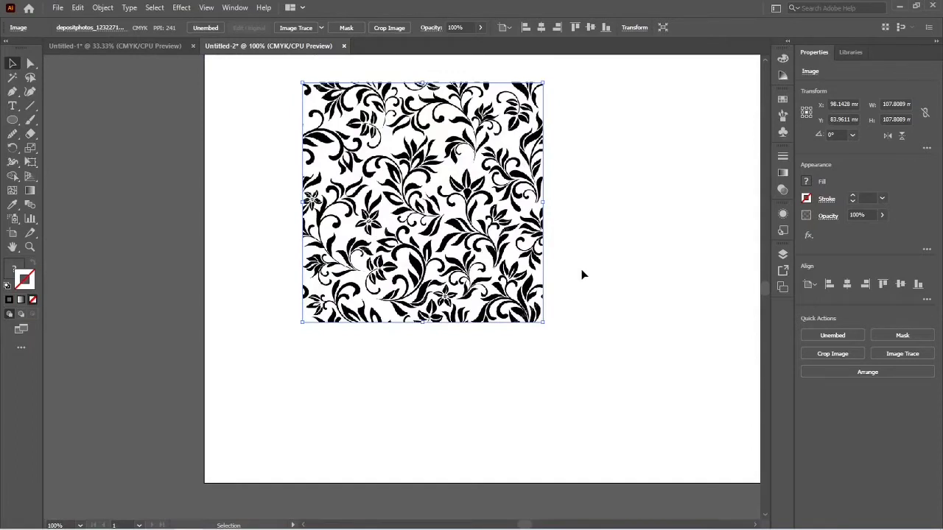
pyautogui.hotkey('ctrl', '0')
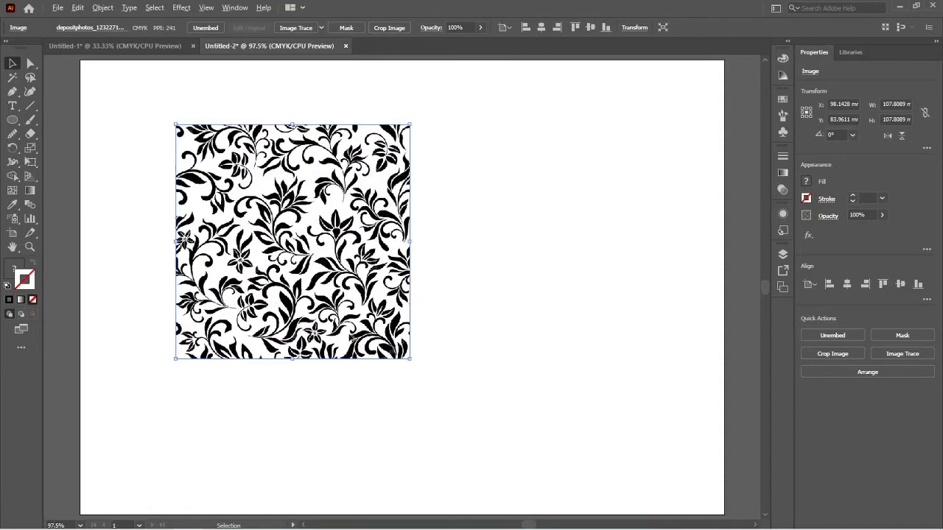
pyautogui.scroll(3, 354, 341)
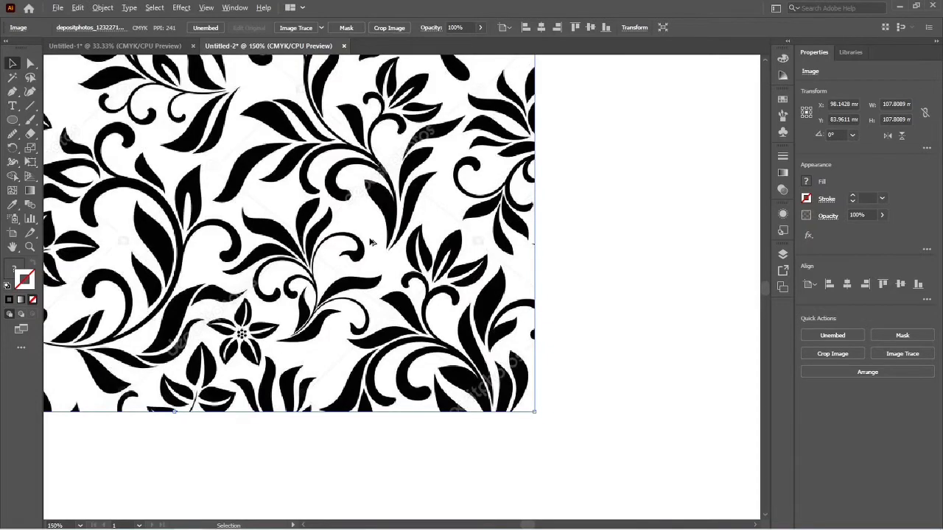
pyautogui.scroll(-3, 371, 247)
pyautogui.moveTo(508, 215); pyautogui.dragTo(497, 275)
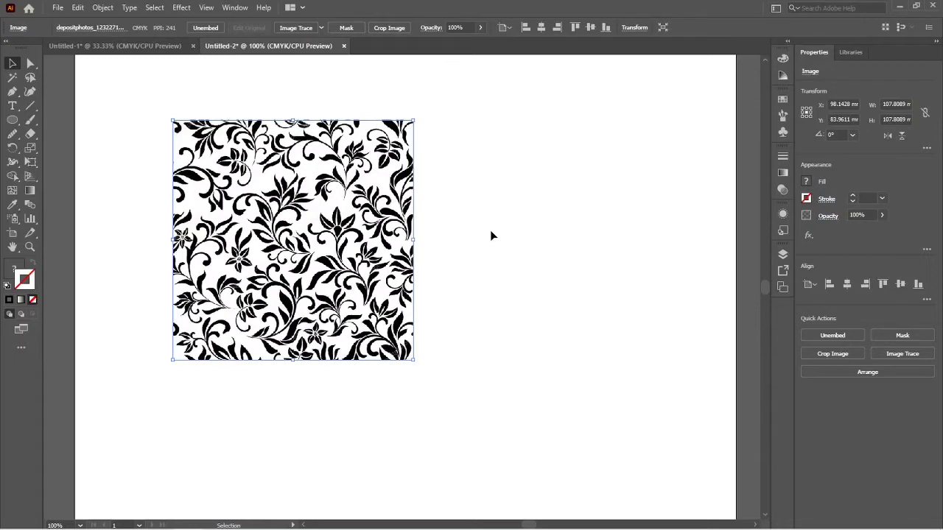
pyautogui.click(458, 302)
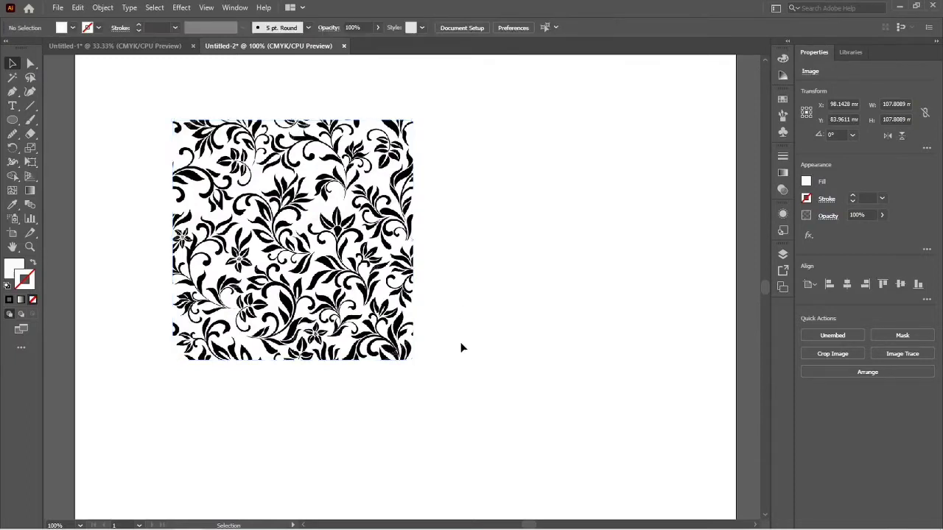
pyautogui.hotkey('ctrl', 'z')
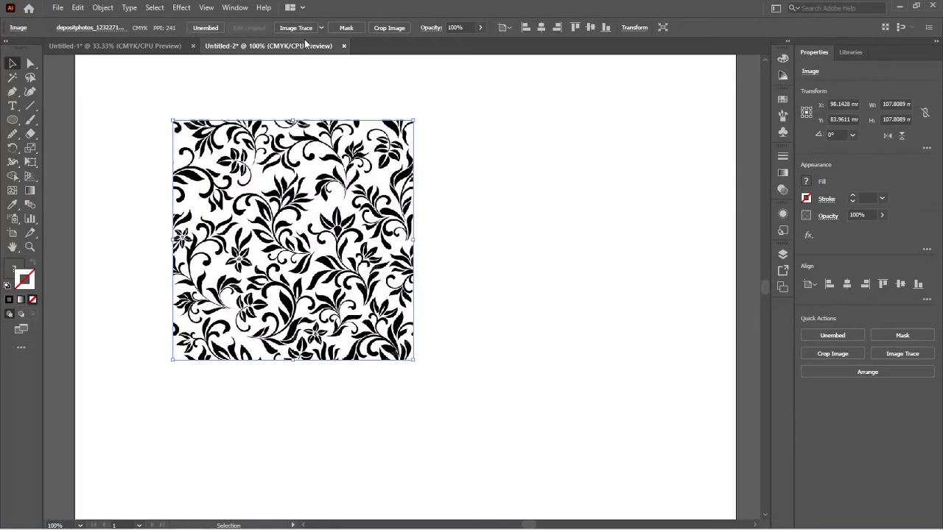
# Step: Crop the placed floral image to about 81 mm wide and 71 mm high, trimming all four sides
pyautogui.click(388, 28)
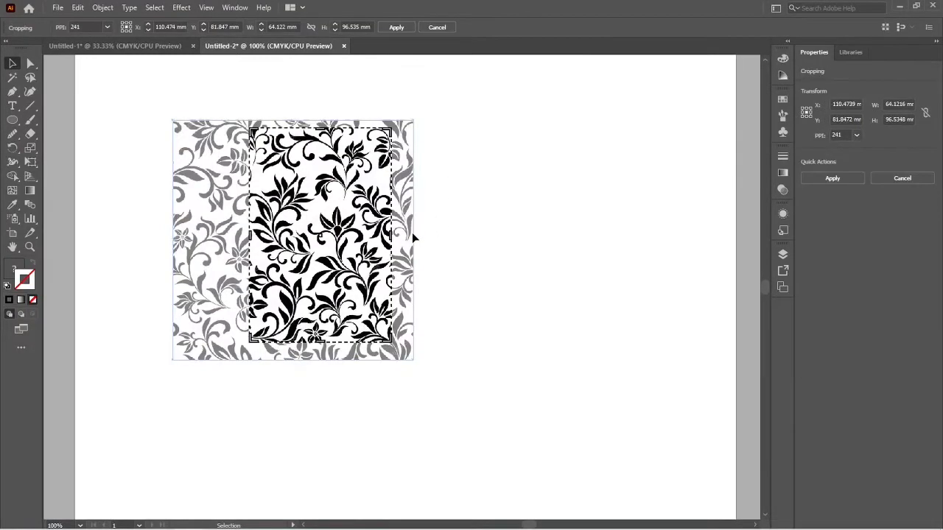
pyautogui.moveTo(327, 129); pyautogui.dragTo(326, 185)
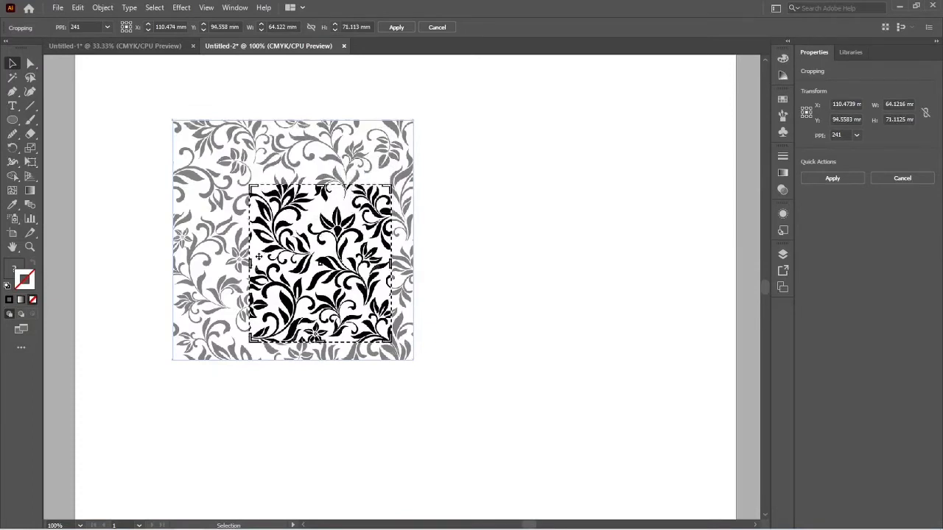
pyautogui.moveTo(250, 266); pyautogui.dragTo(212, 263)
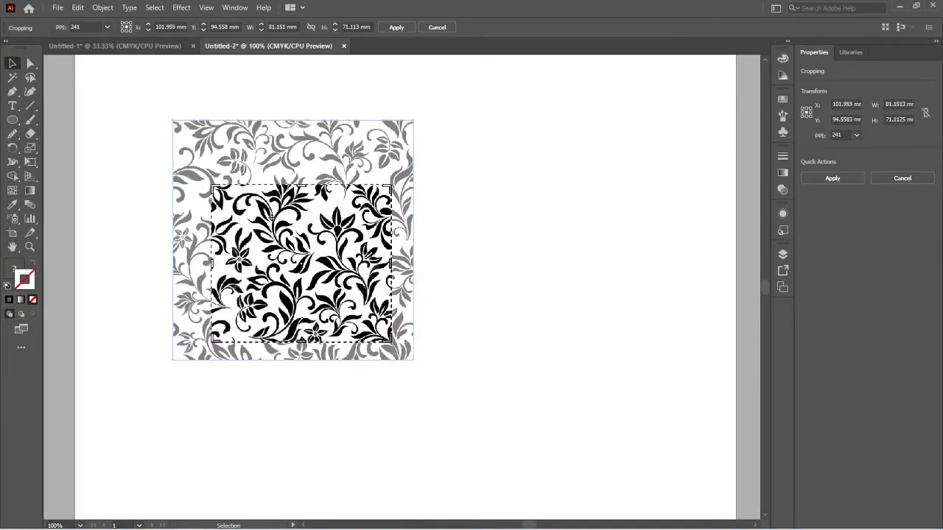
pyautogui.click(397, 27)
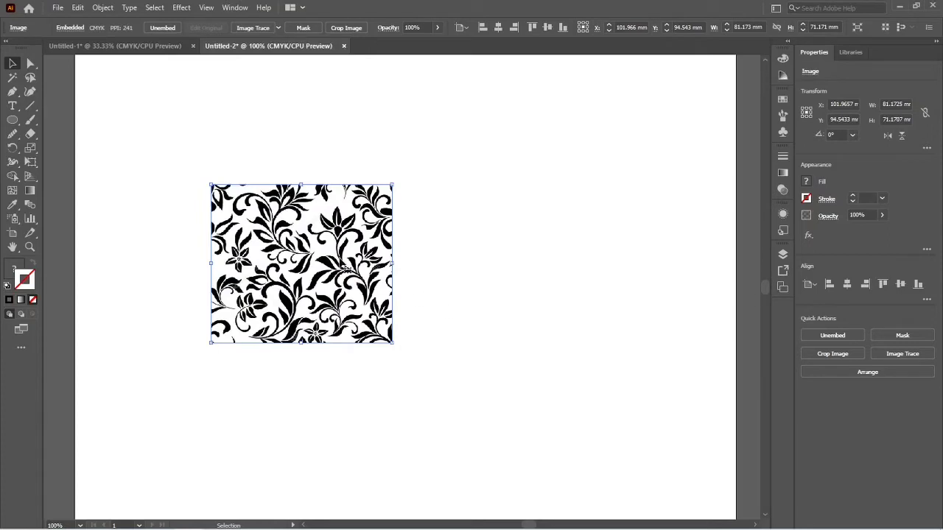
# Step: Try the default Image Trace on the cropped floral image and inspect the traced edges
pyautogui.click(249, 28)
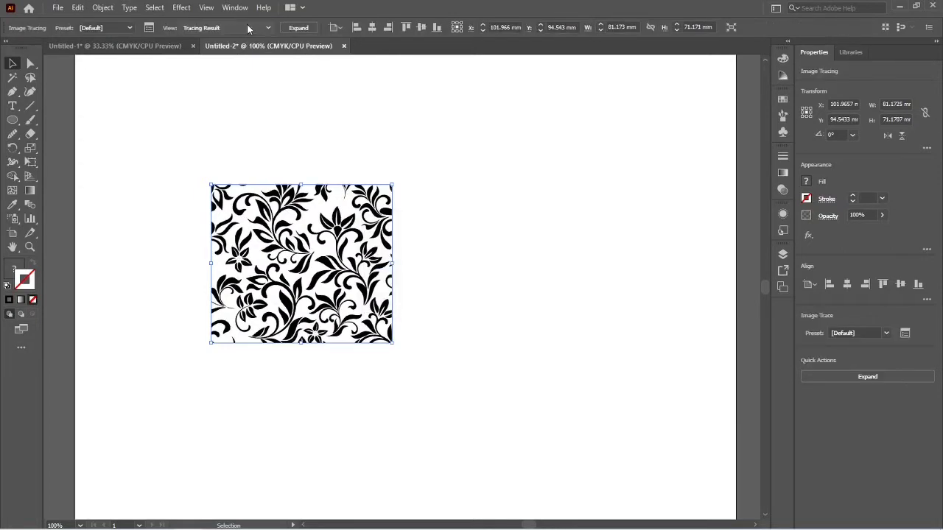
pyautogui.click(431, 282)
pyautogui.click(382, 335)
pyautogui.scroll(4, 363, 333)
pyautogui.scroll(4, 362, 333)
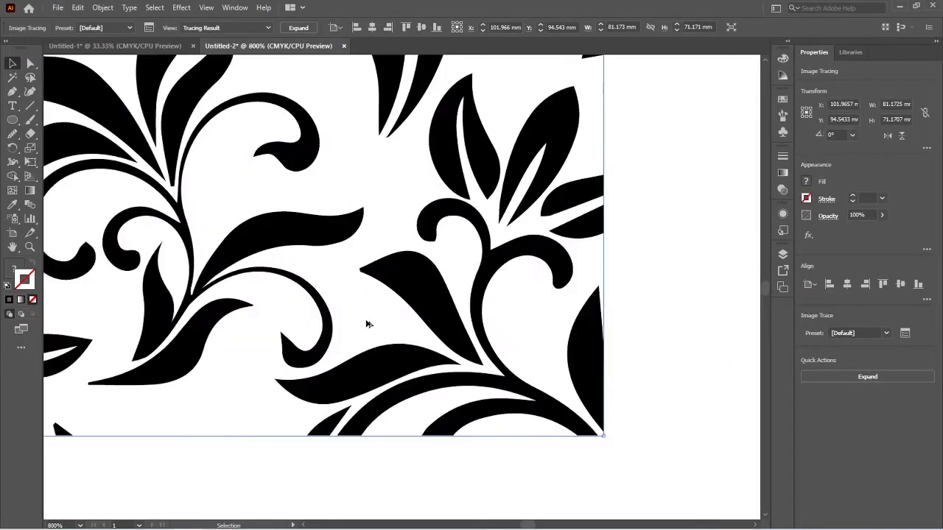
pyautogui.scroll(1, 375, 249)
pyautogui.scroll(-5, 378, 249)
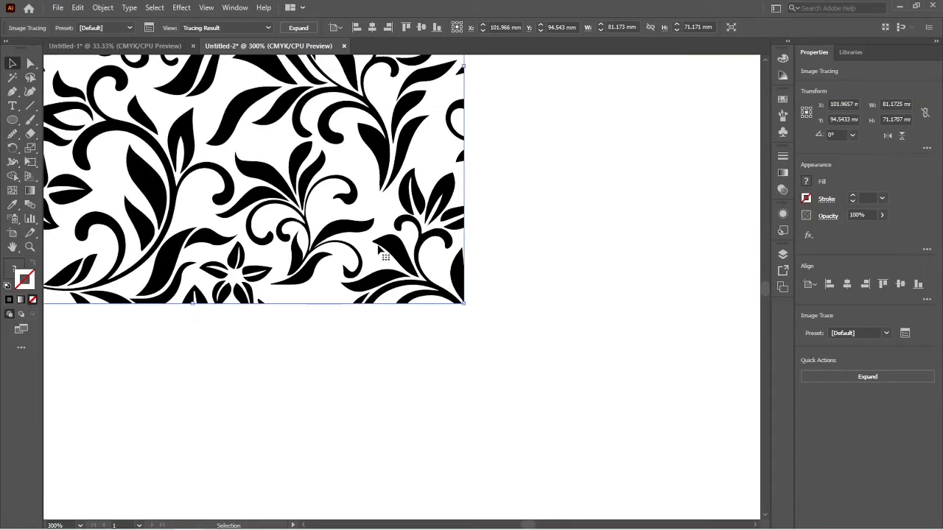
pyautogui.scroll(-1, 380, 250)
pyautogui.scroll(-1, 380, 250)
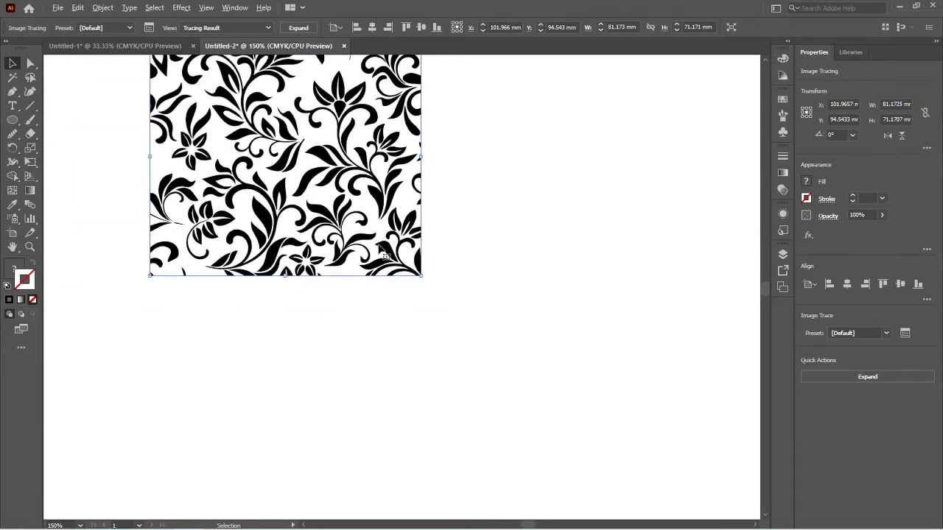
pyautogui.hotkey('ctrl', 'z')
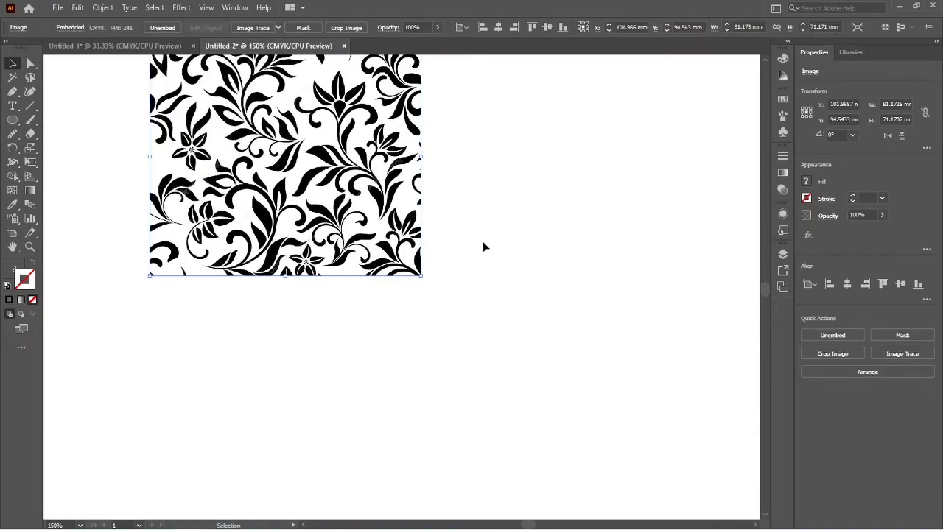
# Step: Convert the cropped floral image to a tracing with Image Trace at its default preset
pyautogui.click(483, 247)
pyautogui.scroll(3, 495, 288)
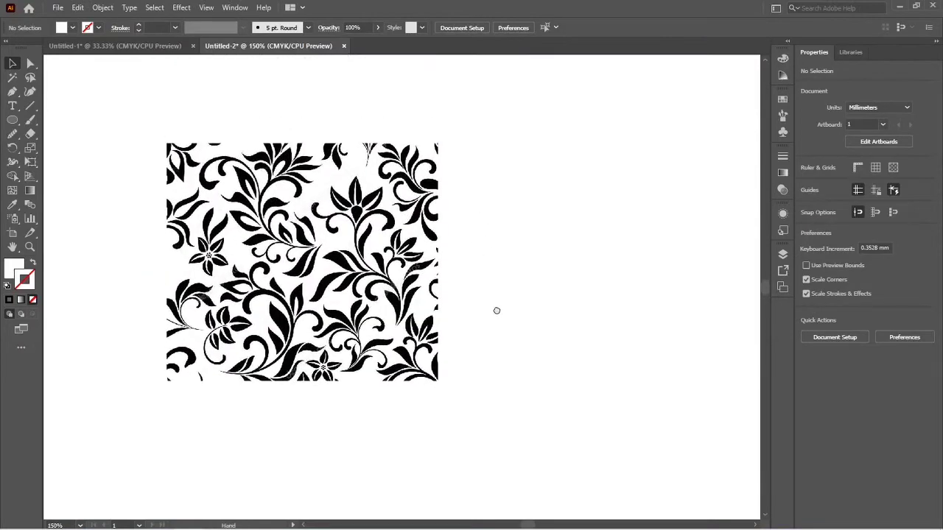
pyautogui.scroll(4, 341, 330)
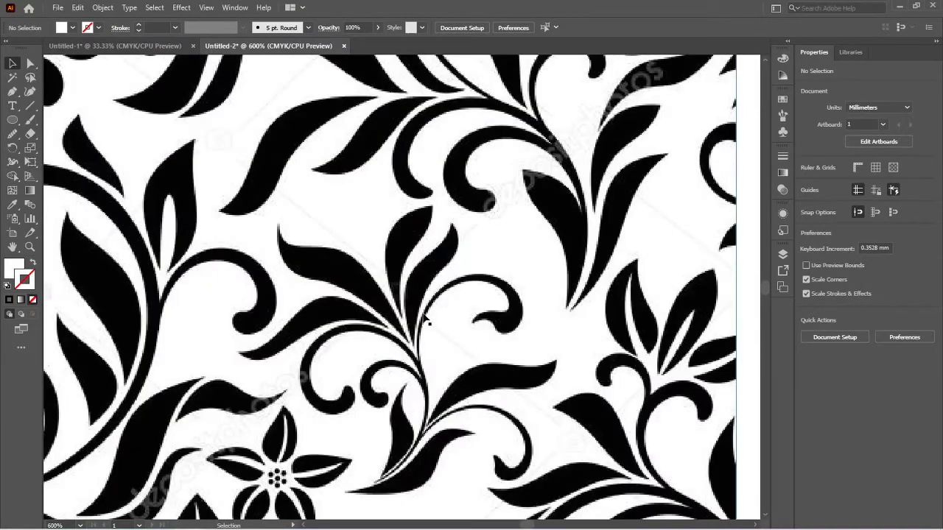
pyautogui.click(438, 260)
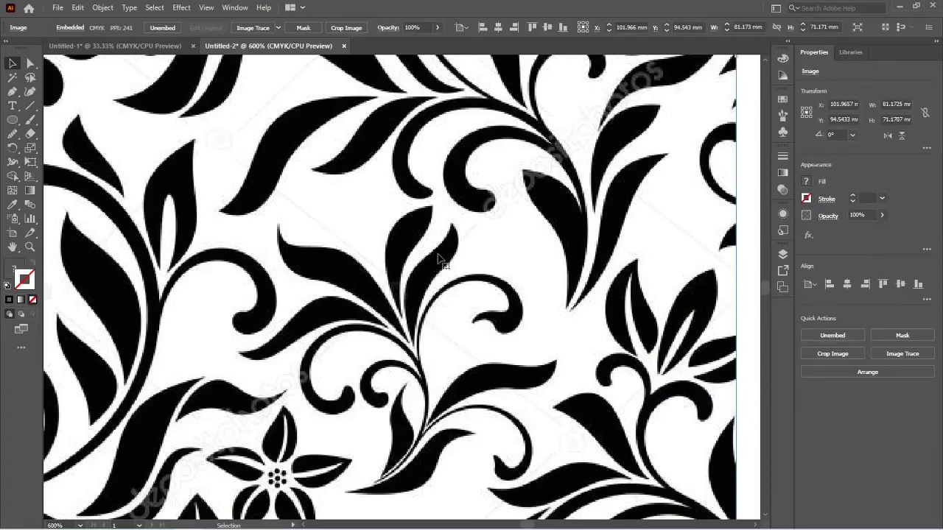
pyautogui.click(243, 28)
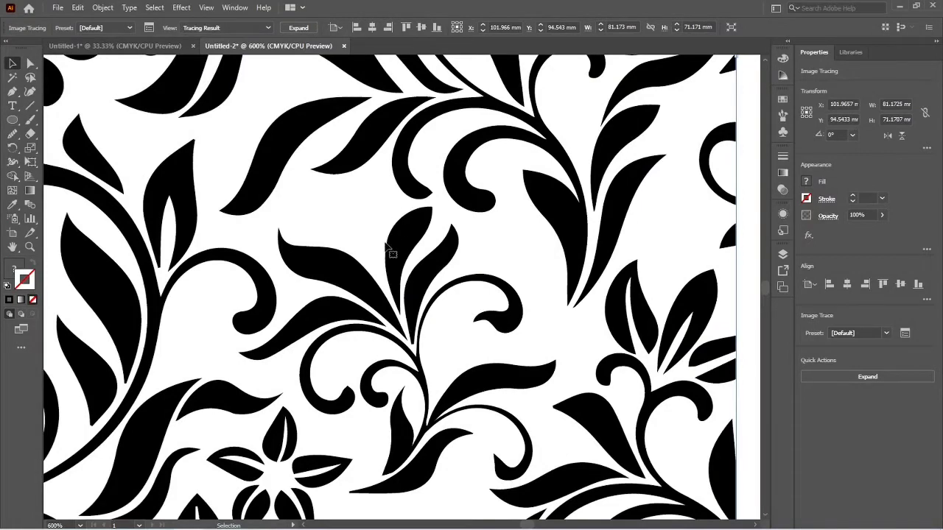
# Step: Examine the traced leaves and stems up close for clean, smooth edges
pyautogui.scroll(2, 362, 285)
pyautogui.scroll(1, 361, 284)
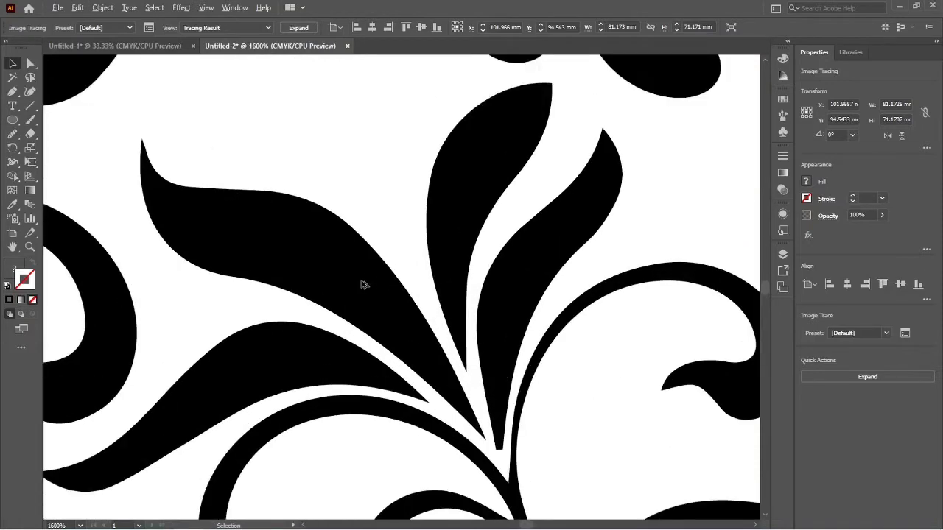
pyautogui.scroll(1, 401, 273)
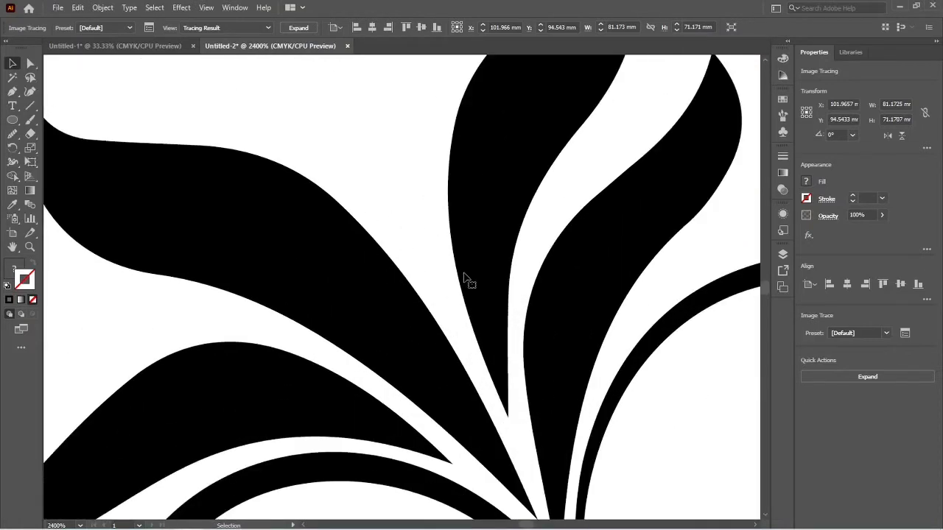
pyautogui.scroll(-2, 464, 278)
pyautogui.scroll(-2, 464, 277)
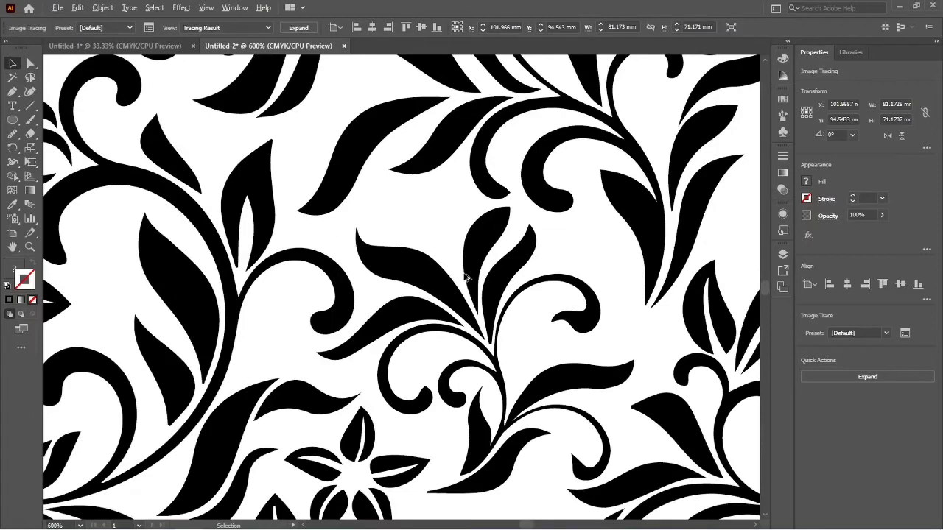
pyautogui.scroll(-1, 466, 277)
pyautogui.scroll(-1, 465, 277)
pyautogui.scroll(-1, 466, 277)
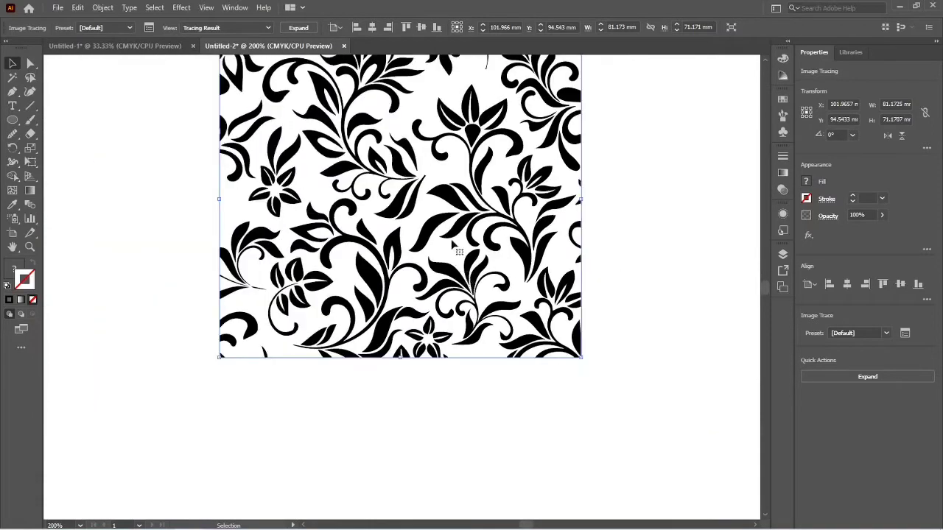
pyautogui.moveTo(442, 200); pyautogui.dragTo(442, 272)
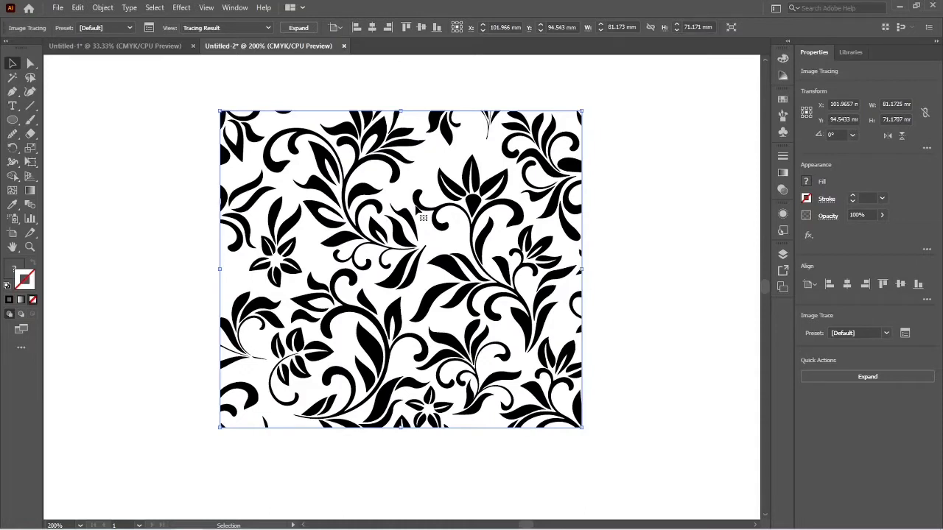
# Step: Expand the floral tracing into vector paths and ungroup them
pyautogui.click(297, 28)
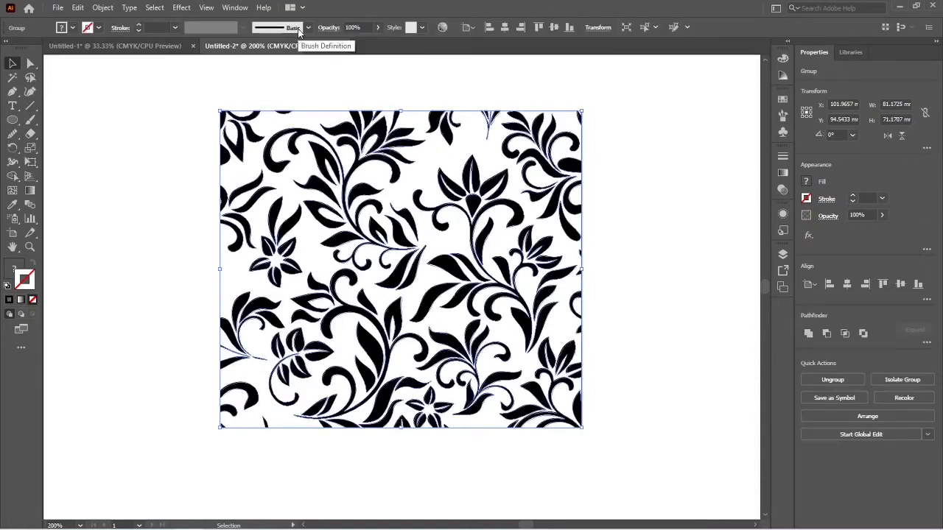
pyautogui.click(626, 235)
pyautogui.click(480, 230)
pyautogui.rightClick(481, 230)
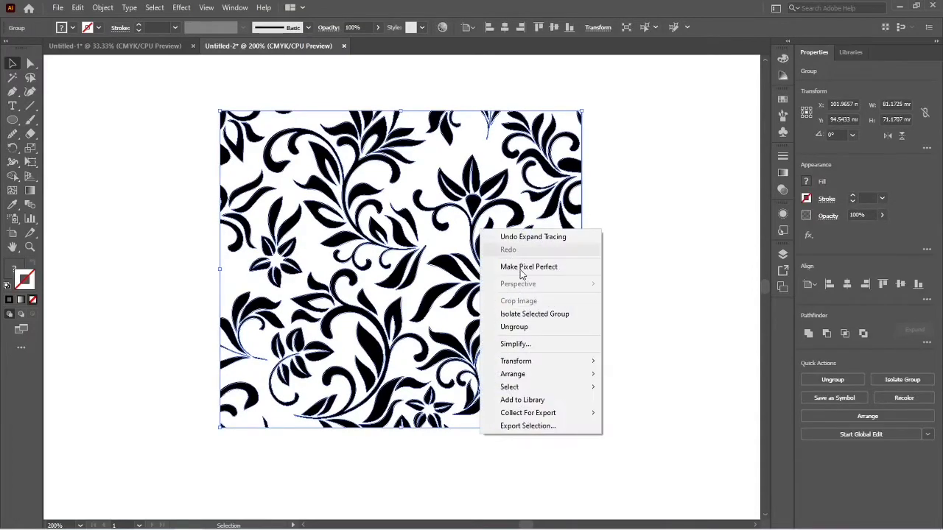
pyautogui.click(513, 326)
pyautogui.click(619, 246)
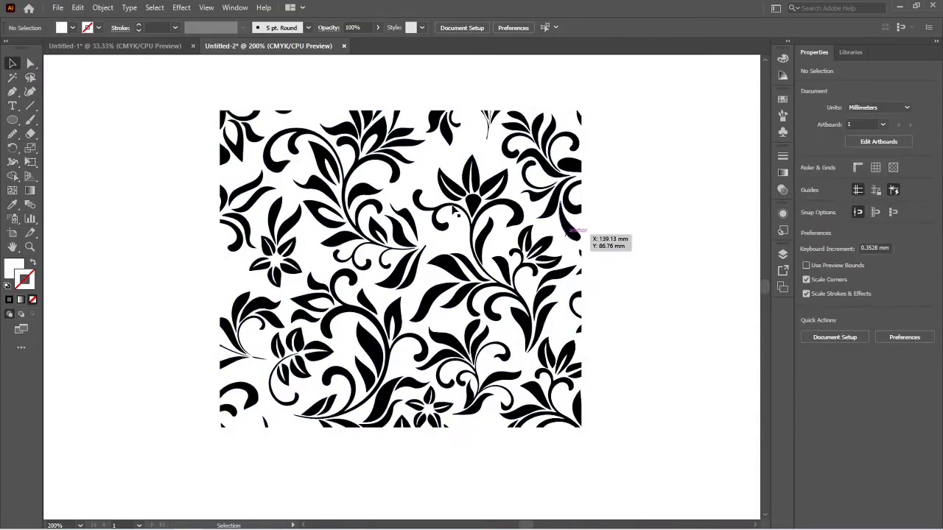
# Step: Check that the ungrouped flower stem and the white background can be selected as separate objects
pyautogui.click(471, 202)
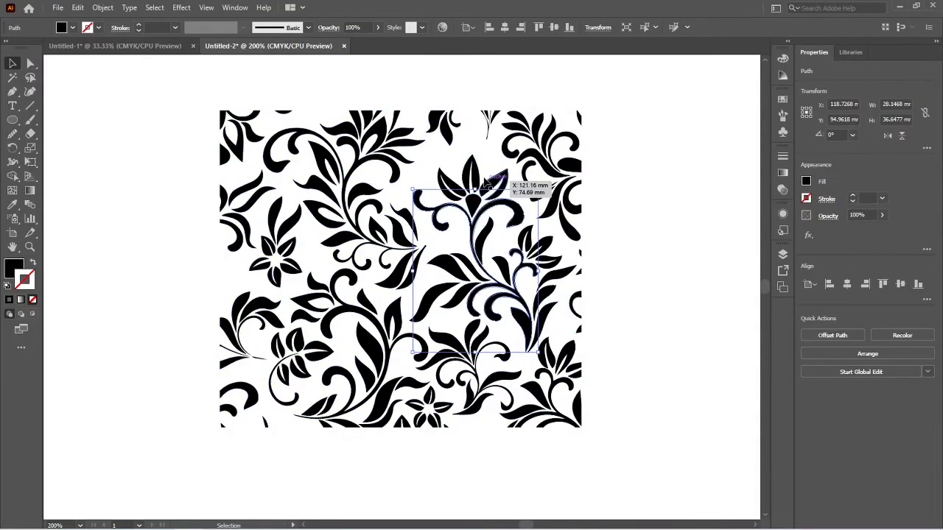
pyautogui.rightClick(378, 179)
pyautogui.click(680, 271)
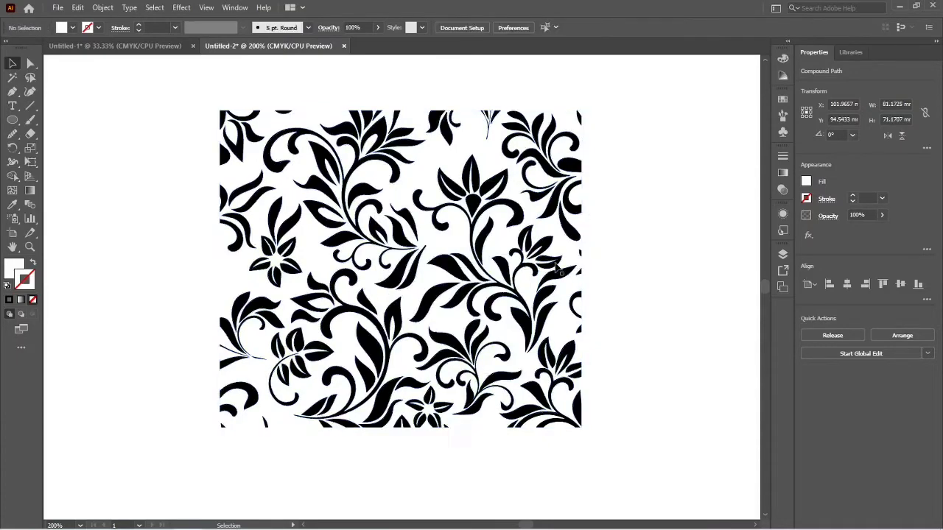
# Step: Try moving the heart-shaped flower base out of the pattern onto empty canvas, and undo the move
pyautogui.moveTo(558, 272); pyautogui.dragTo(142, 279)
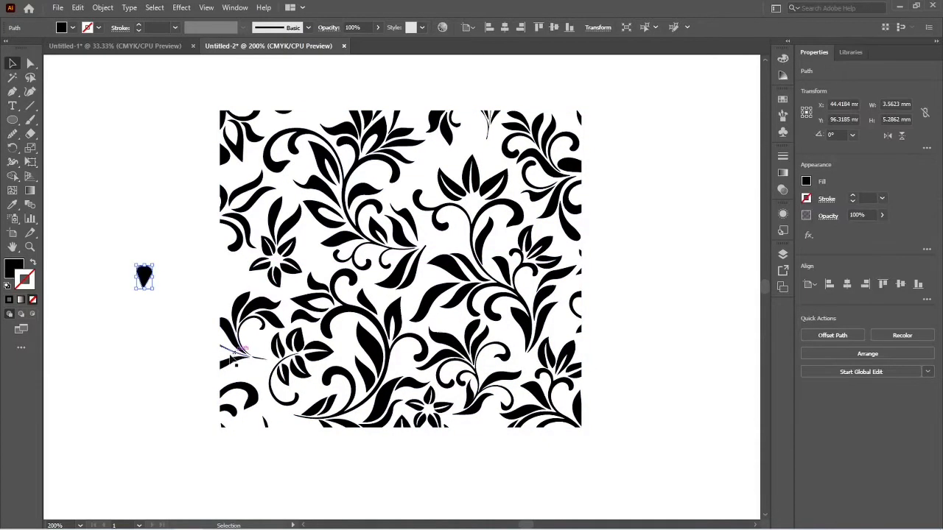
pyautogui.click(173, 417)
pyautogui.hotkey('ctrl', 'z')
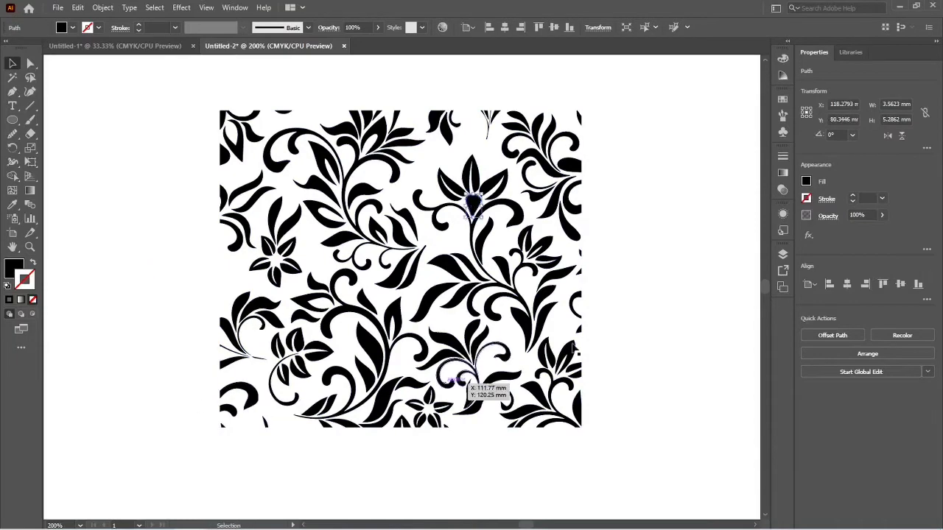
# Step: Undo the ungrouping and the expansion to return the floral artwork to a live image tracing
pyautogui.hotkey('ctrl', 'a')
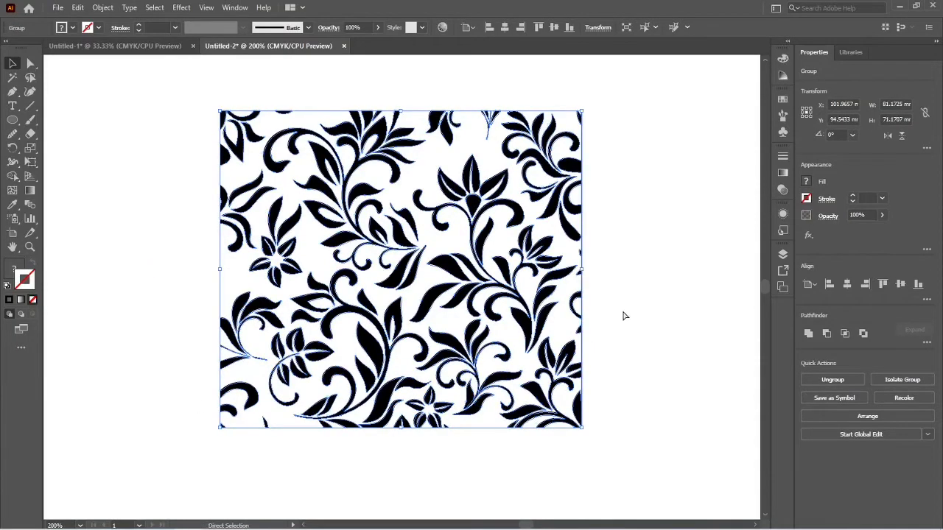
pyautogui.hotkey('ctrl', 'alt', 't')
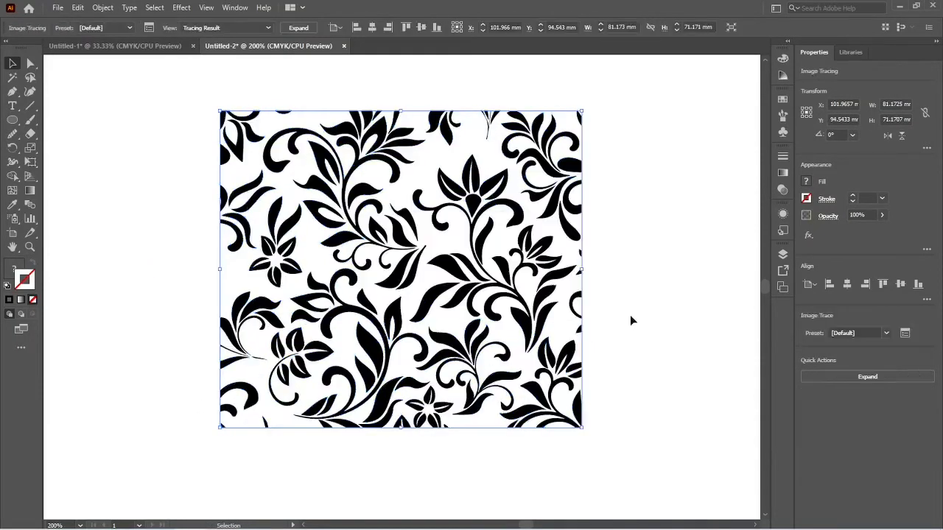
pyautogui.scroll(2, 400, 308)
pyautogui.scroll(2, 400, 308)
pyautogui.scroll(-3, 402, 308)
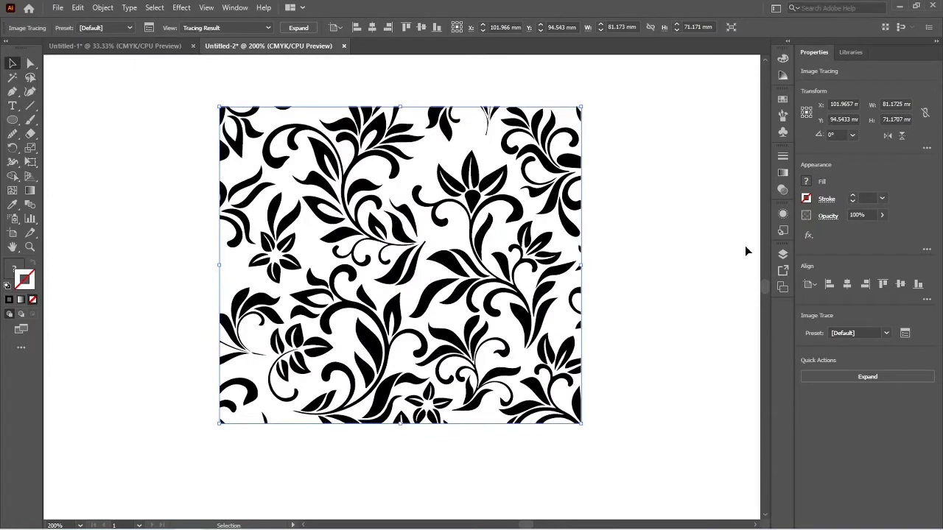
# Step: Open the Image Trace settings for the tracing, show the advanced options and place them beside the artwork
pyautogui.click(745, 247)
pyautogui.click(447, 298)
pyautogui.click(227, 9)
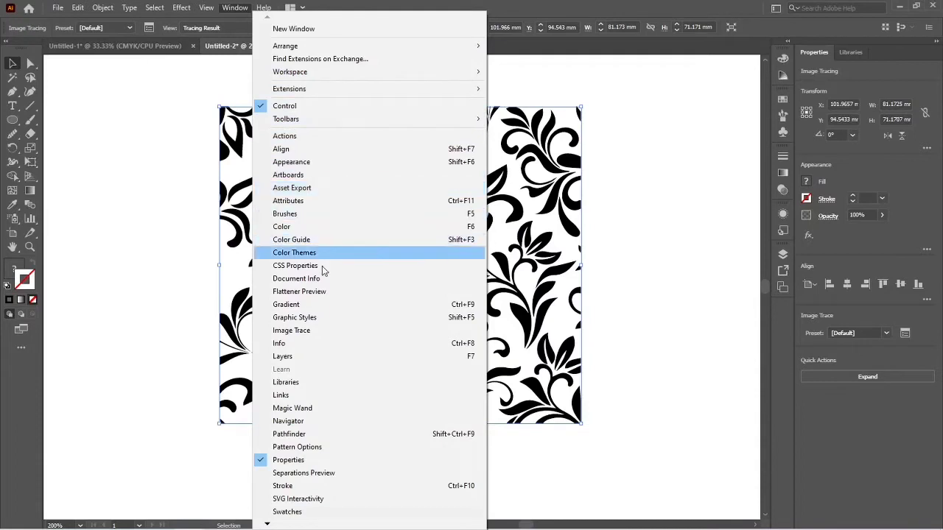
pyautogui.click(296, 332)
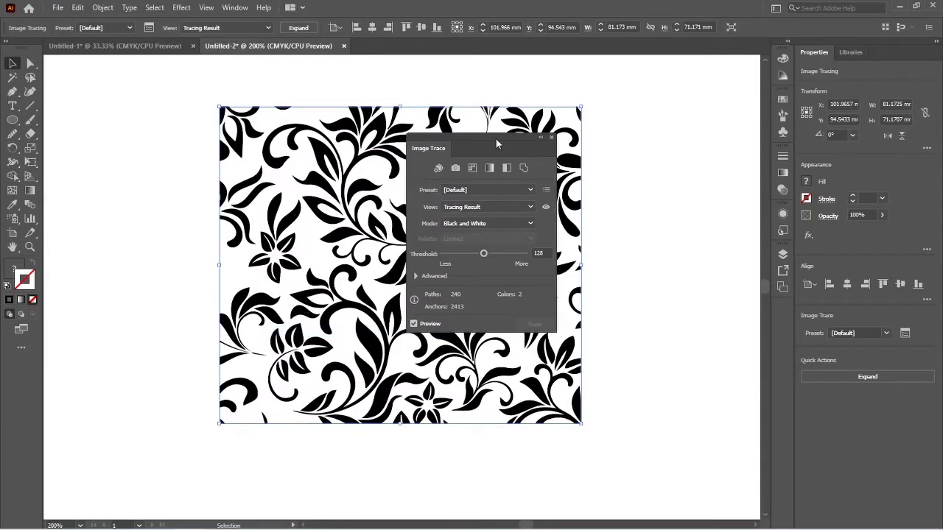
pyautogui.moveTo(493, 139); pyautogui.dragTo(677, 114)
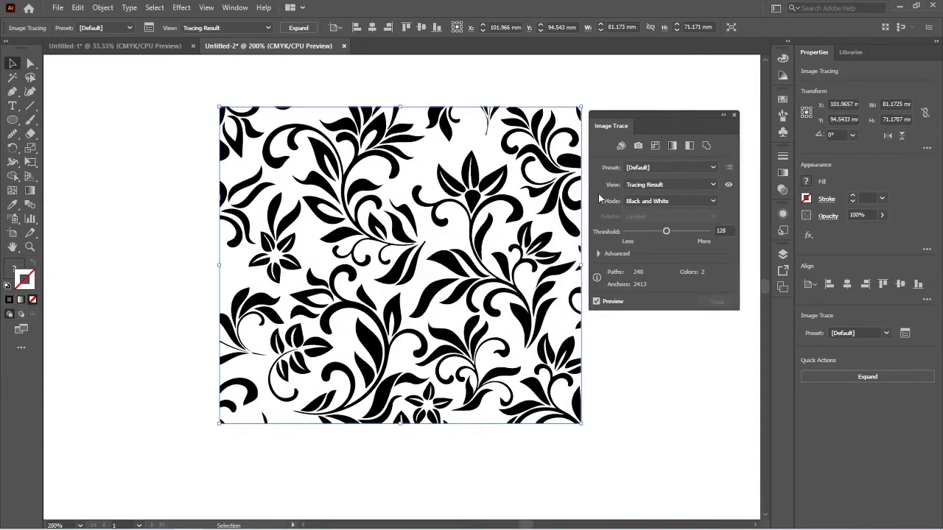
pyautogui.click(599, 253)
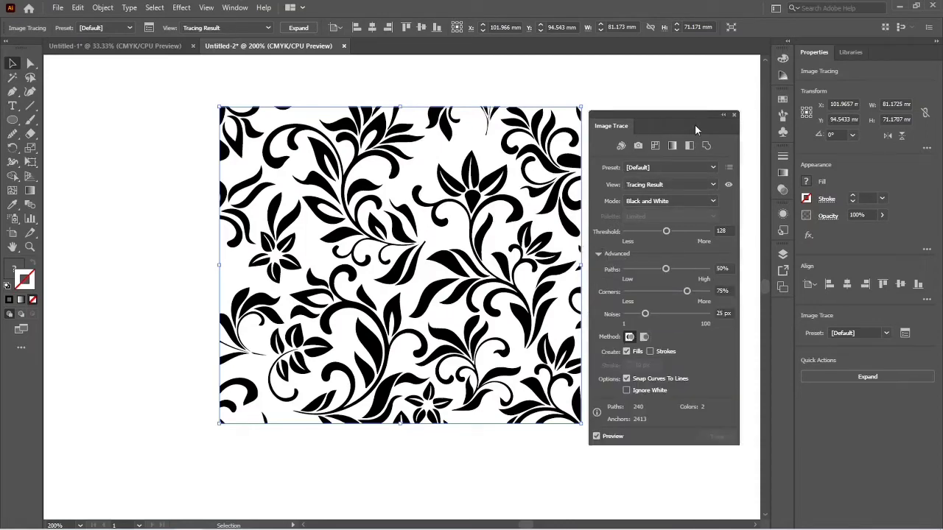
pyautogui.moveTo(687, 113)
pyautogui.mouseDown()
pyautogui.moveTo(415, 131)
pyautogui.moveTo(150, 107)
pyautogui.mouseUp()
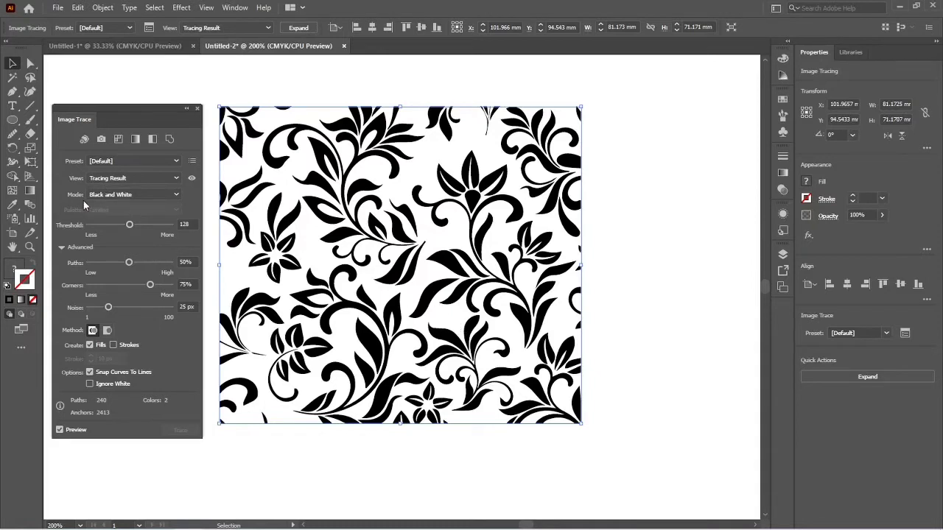
# Step: Keep the tracing mode at Black and White and set Paths to 72% and Noise to 1 px
pyautogui.click(160, 196)
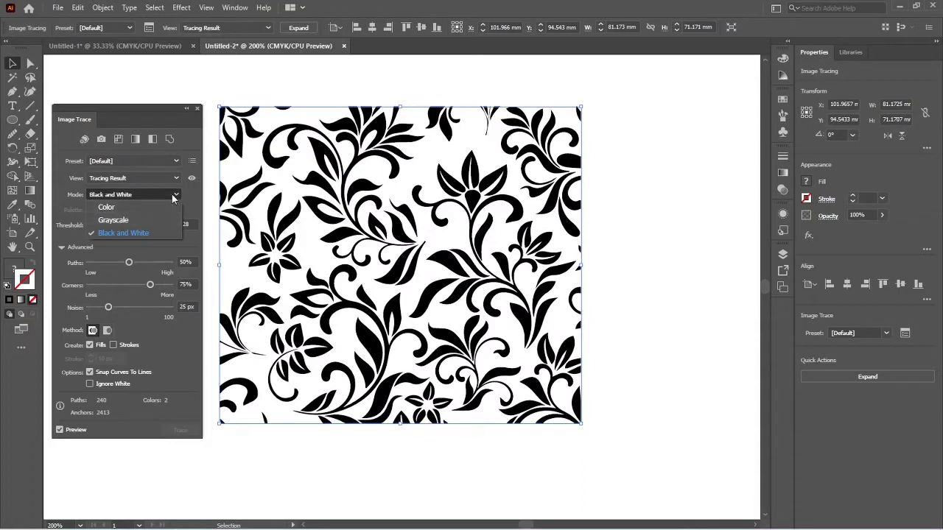
pyautogui.click(172, 193)
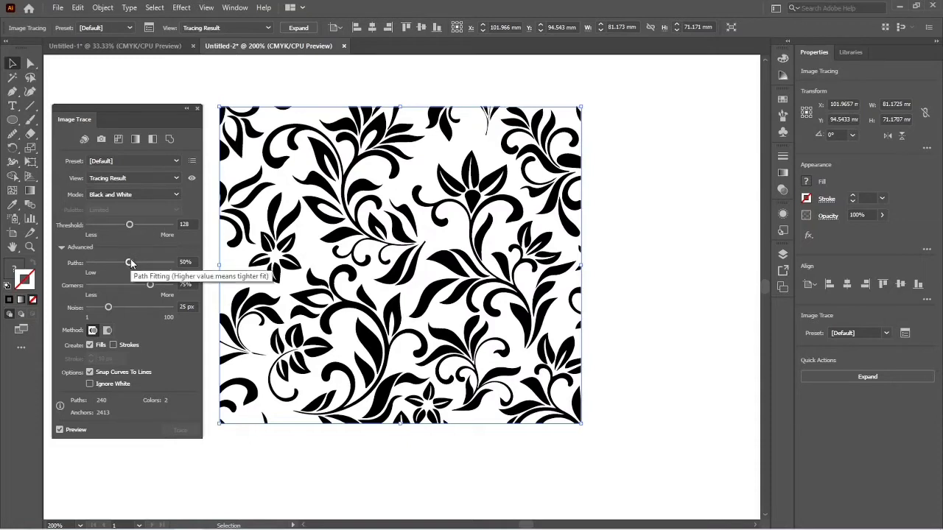
pyautogui.moveTo(129, 263); pyautogui.dragTo(148, 264)
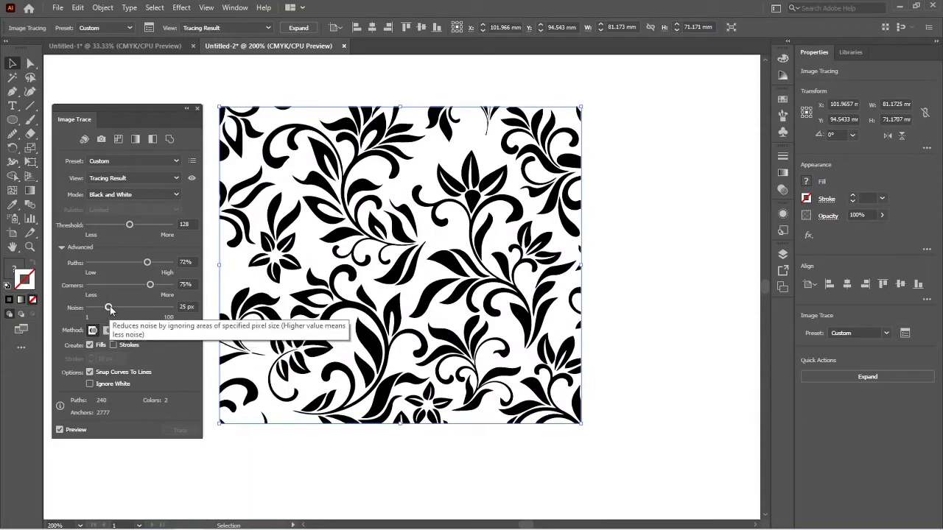
pyautogui.moveTo(108, 308); pyautogui.dragTo(83, 313)
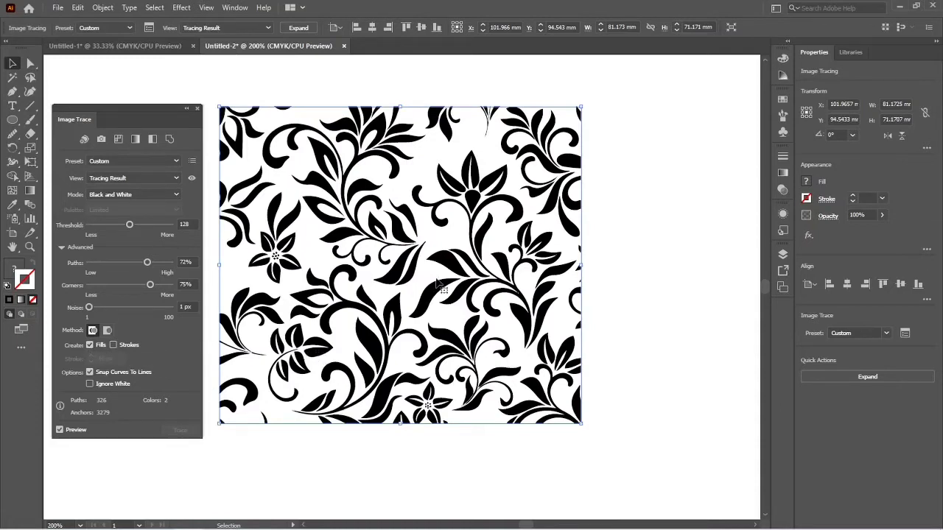
# Step: Expand the refined floral tracing into vector paths and deselect it
pyautogui.click(436, 88)
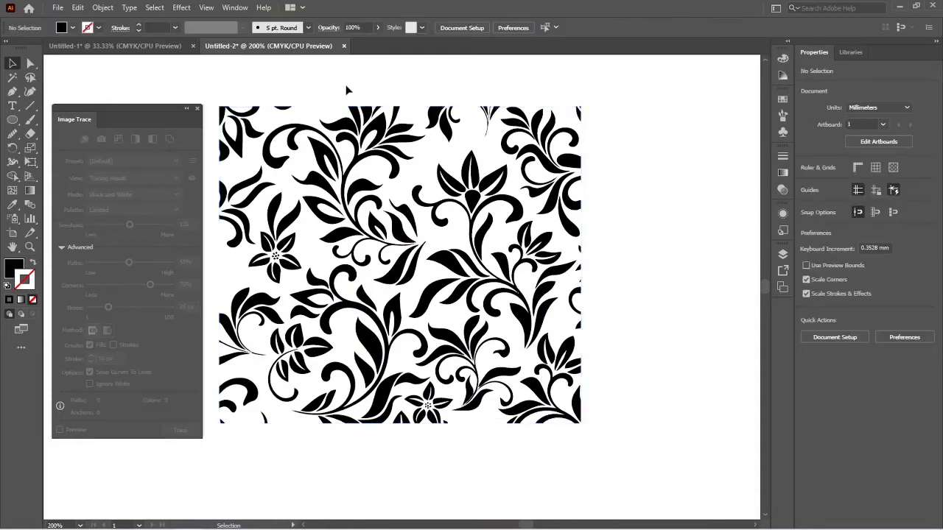
pyautogui.click(396, 170)
pyautogui.click(298, 28)
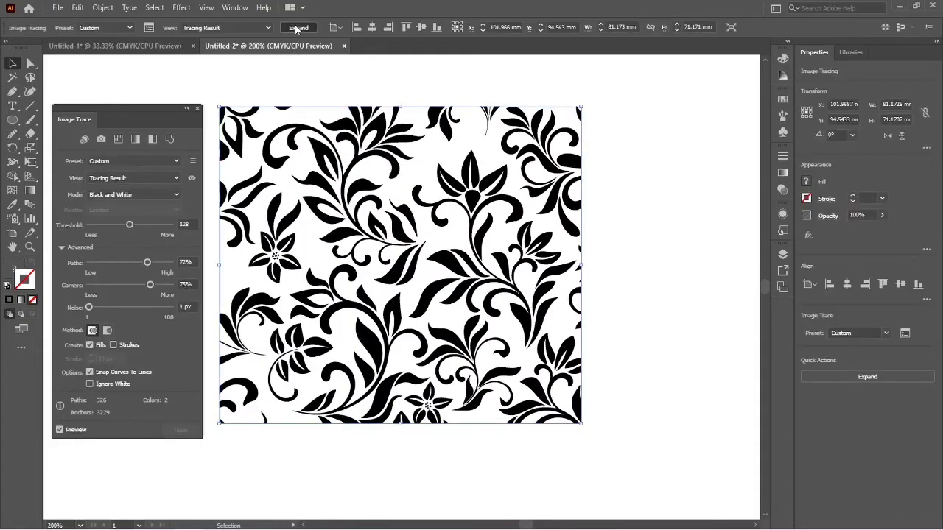
pyautogui.click(635, 276)
# Step: Move the expanded floral group across the artboard's left edge, at about X 23.6 mm, Y 67.1 mm
pyautogui.scroll(-2, 635, 276)
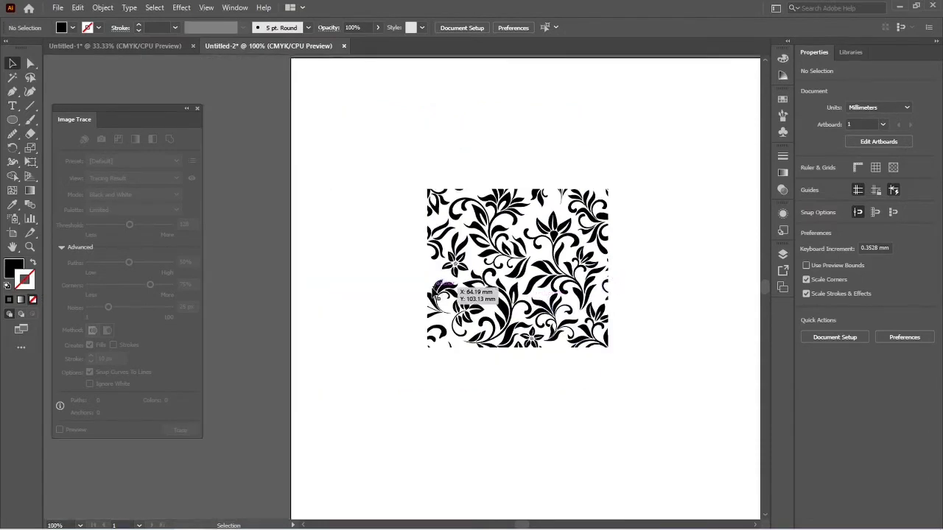
pyautogui.click(452, 294)
pyautogui.moveTo(415, 256); pyautogui.dragTo(522, 329)
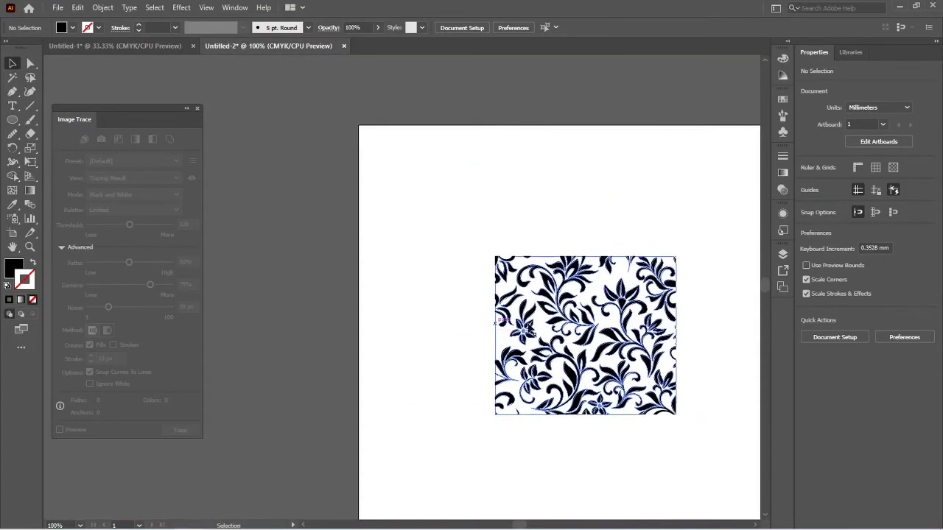
pyautogui.click(582, 333)
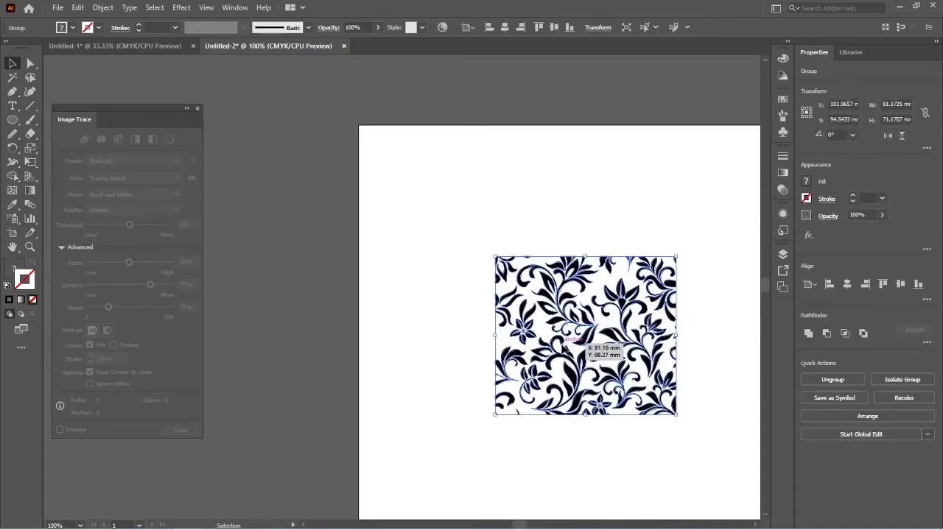
pyautogui.moveTo(565, 344); pyautogui.dragTo(297, 228)
pyautogui.click(398, 345)
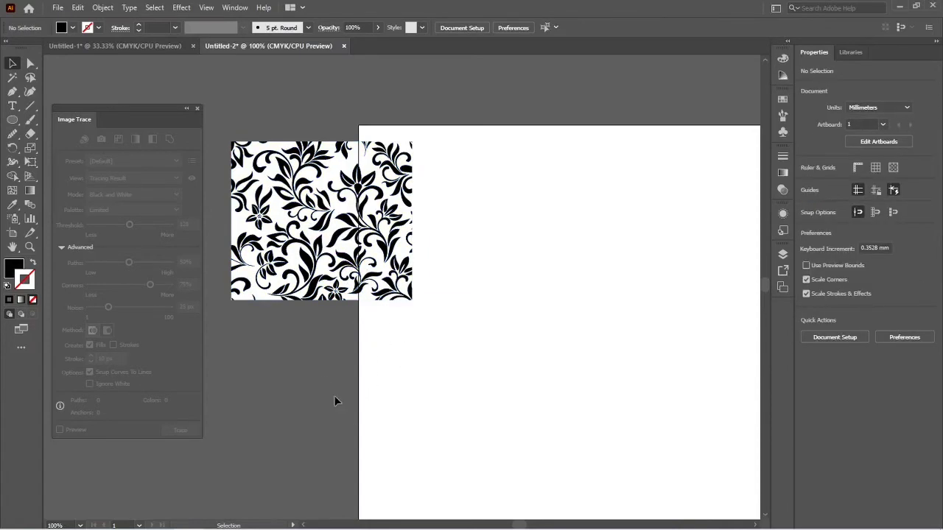
pyautogui.scroll(1, 330, 305)
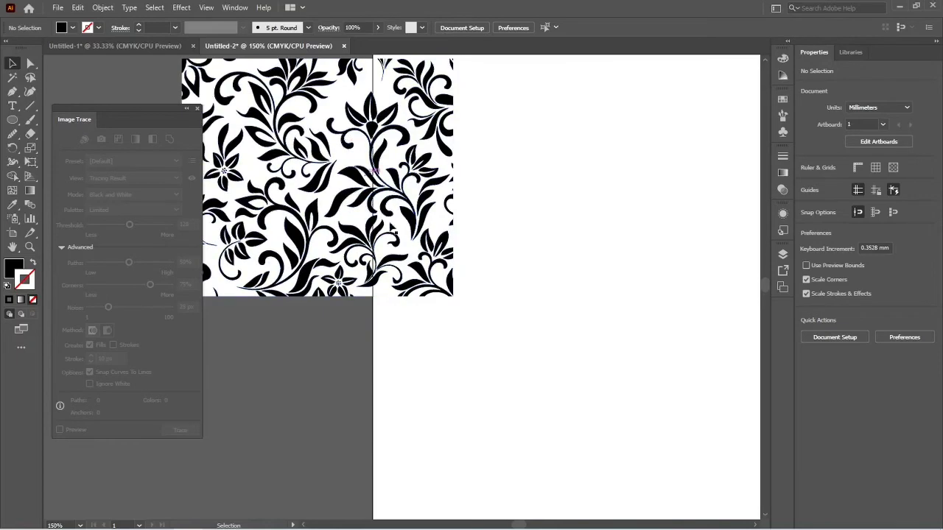
pyautogui.moveTo(439, 262); pyautogui.dragTo(566, 336)
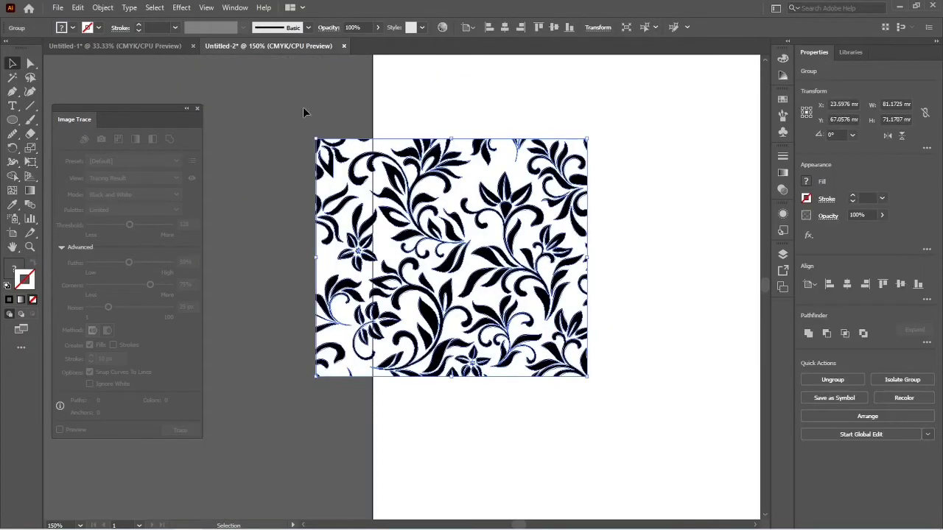
# Step: Try to select the white areas of the floral pattern with the Magic Wand
pyautogui.click(13, 78)
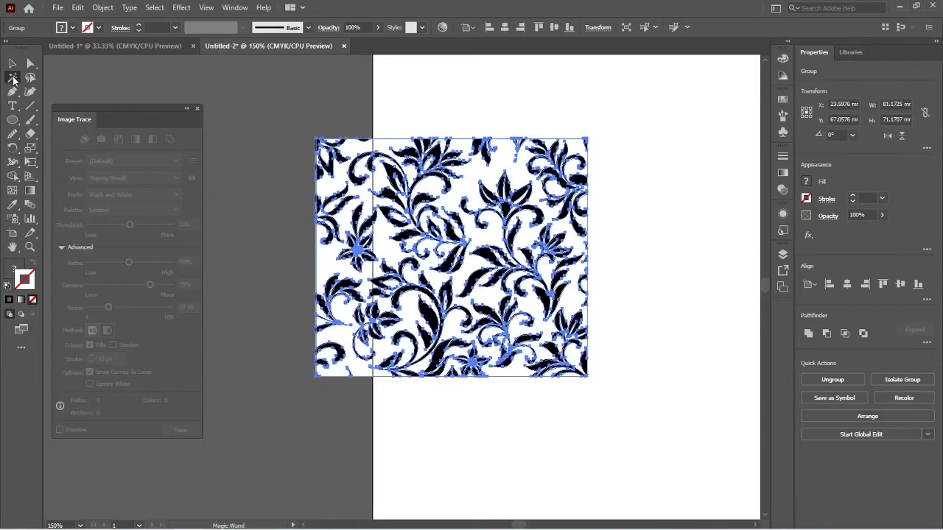
pyautogui.click(440, 107)
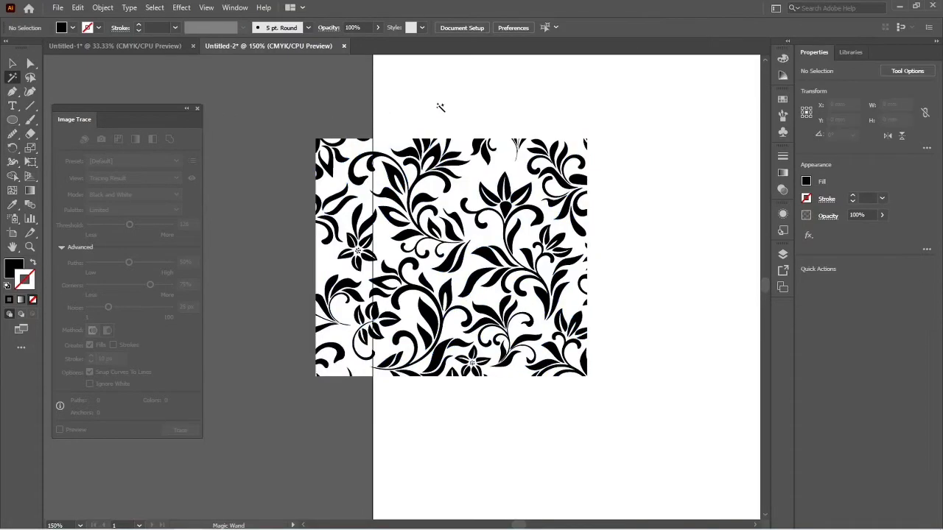
pyautogui.click(584, 183)
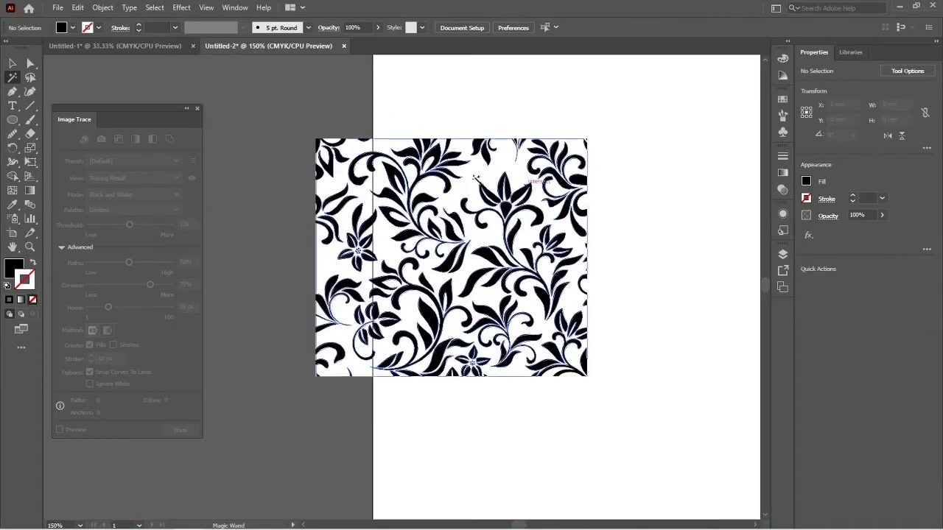
pyautogui.click(711, 167)
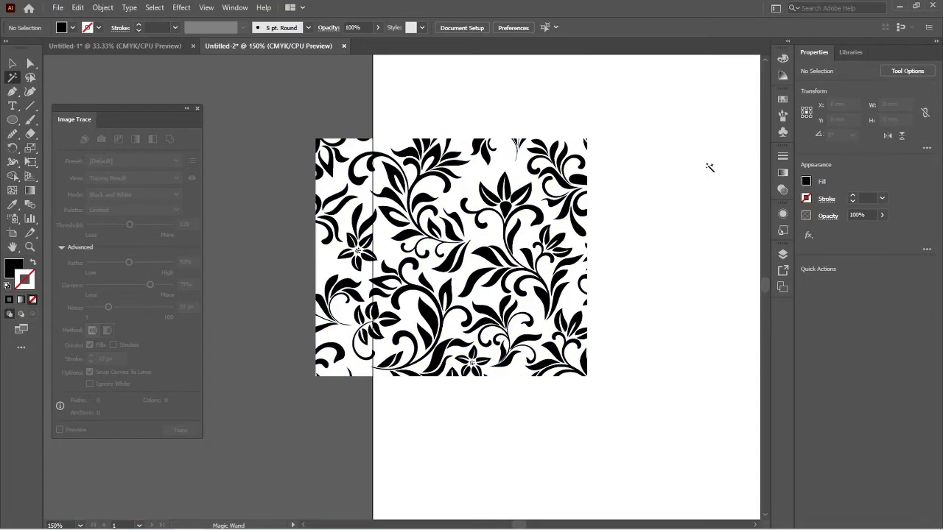
pyautogui.click(493, 198)
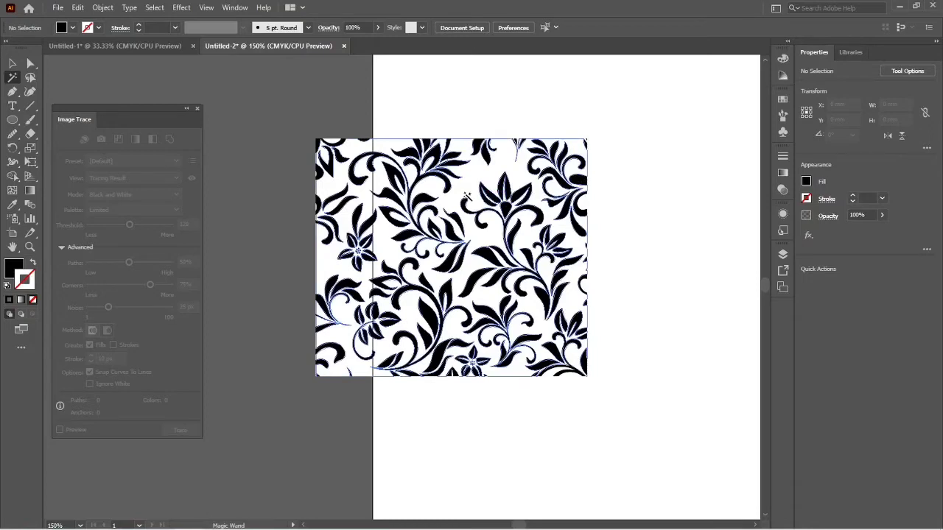
pyautogui.press('v')
pyautogui.click(646, 207)
# Step: Delete all white areas using the Magic Wand and move the remaining black artwork further off the artboard
pyautogui.click(483, 256)
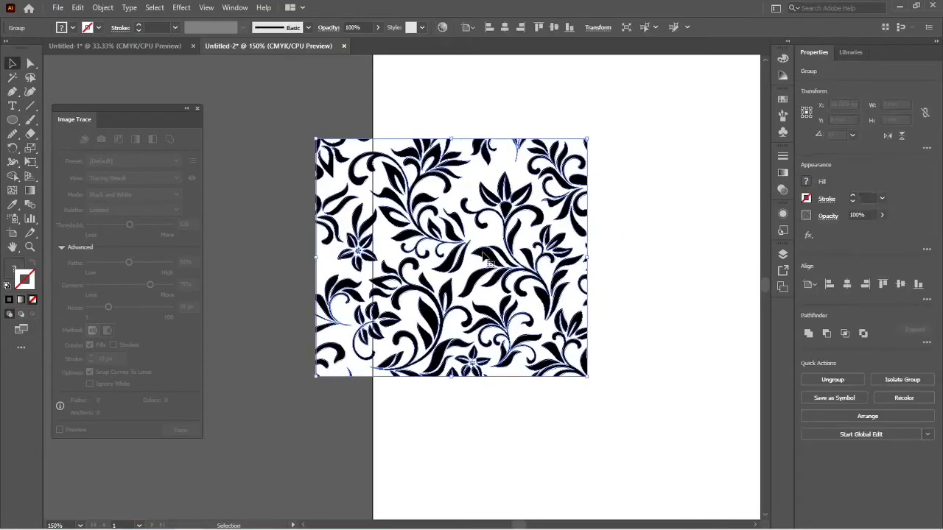
pyautogui.click(12, 77)
pyautogui.click(389, 183)
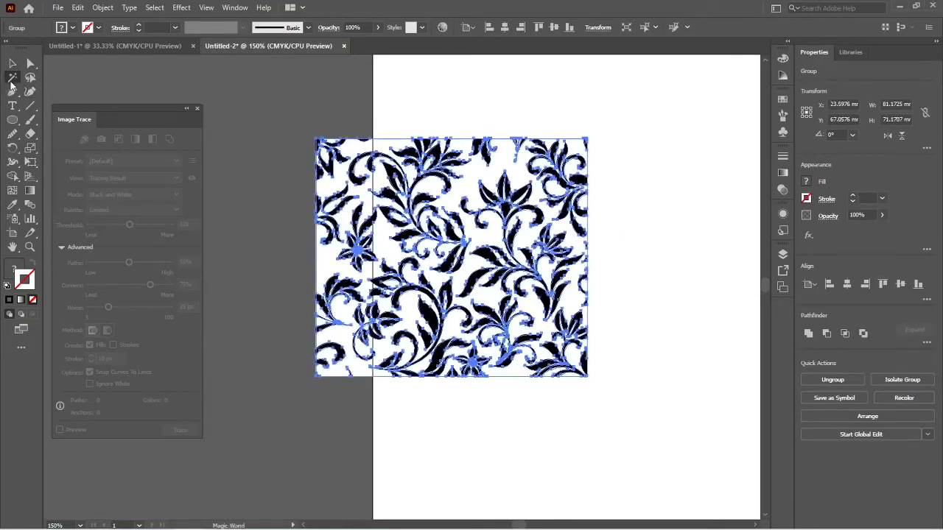
pyautogui.keyDown('shift'); pyautogui.click(473, 187); pyautogui.keyUp('shift')
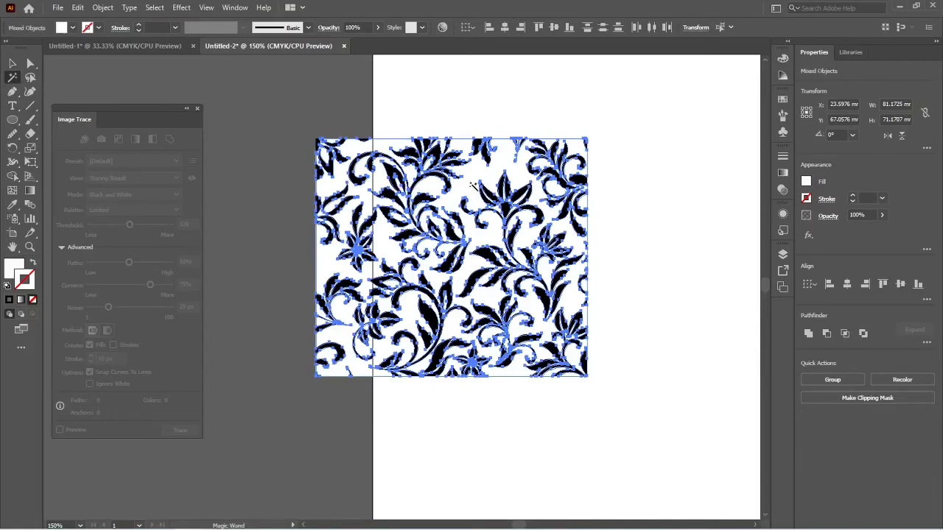
pyautogui.press('Delete')
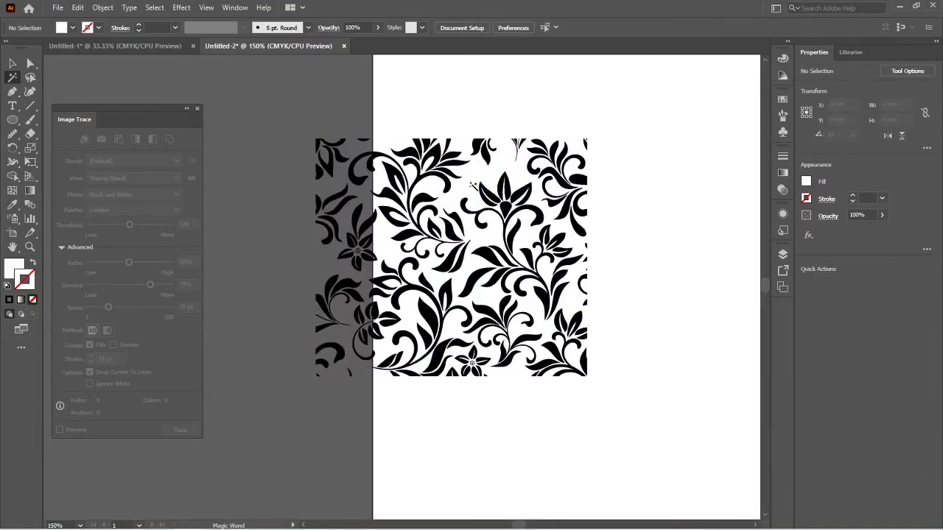
pyautogui.press('v')
pyautogui.moveTo(432, 237); pyautogui.dragTo(364, 220)
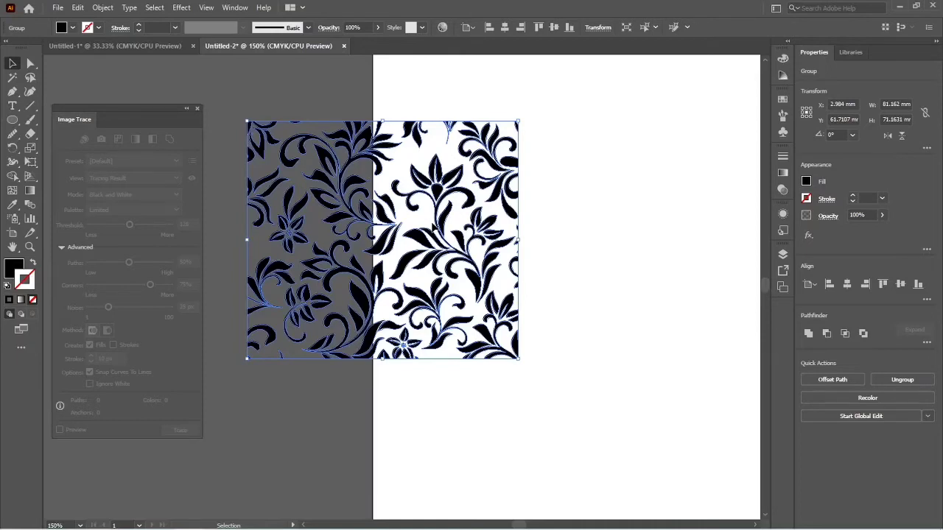
# Step: Undo the move and the deletion of the white areas, ungroup the floral artwork and deselect it
pyautogui.press('a')
pyautogui.moveTo(367, 211); pyautogui.dragTo(435, 228)
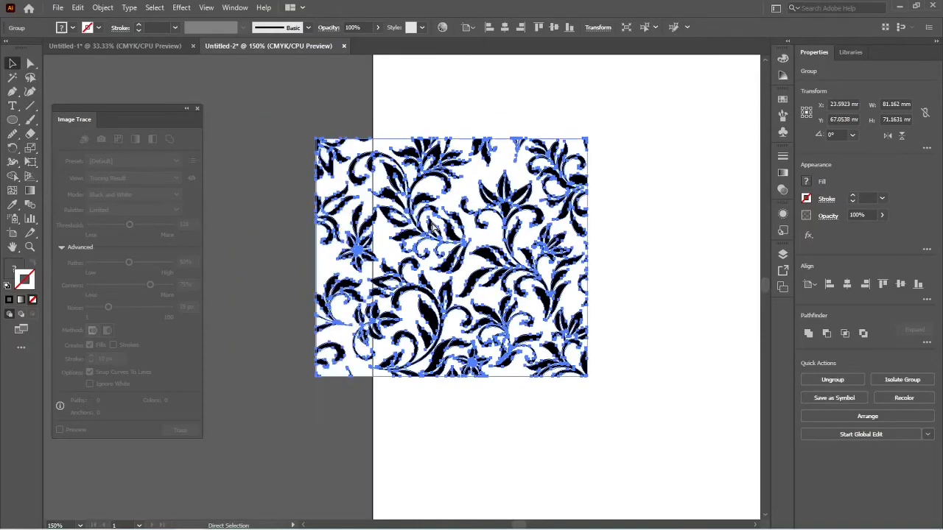
pyautogui.press('v')
pyautogui.press('a')
pyautogui.press('v')
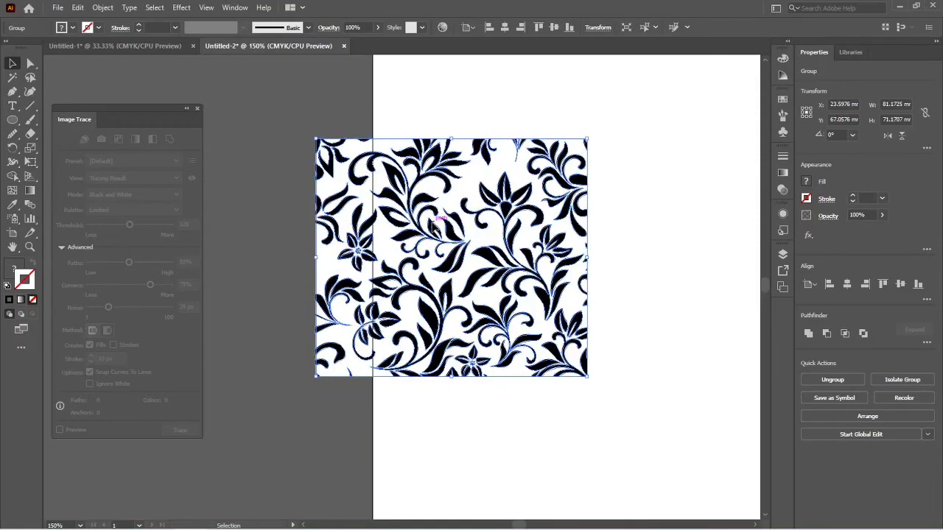
pyautogui.click(655, 283)
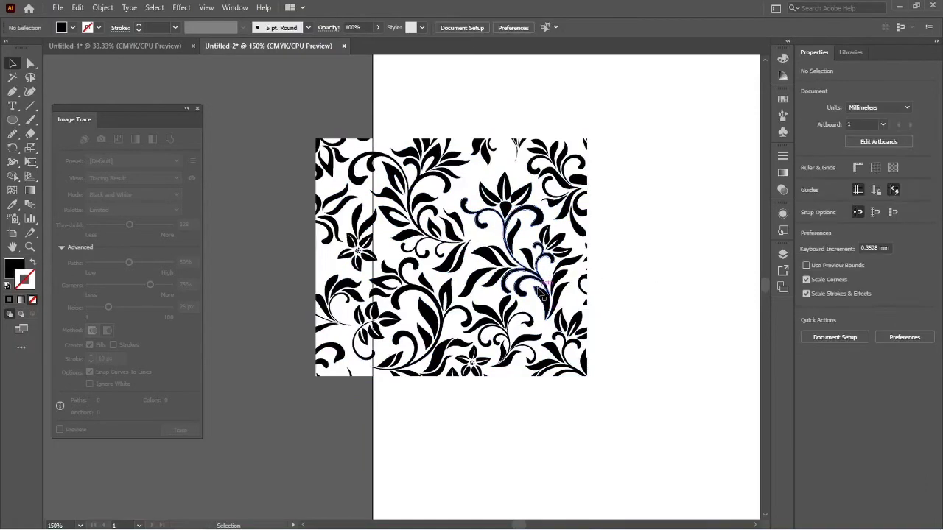
# Step: Move the expanded floral group onto the artboard, at about X 102 mm, Y 94.5 mm, and deselect it
pyautogui.click(540, 290)
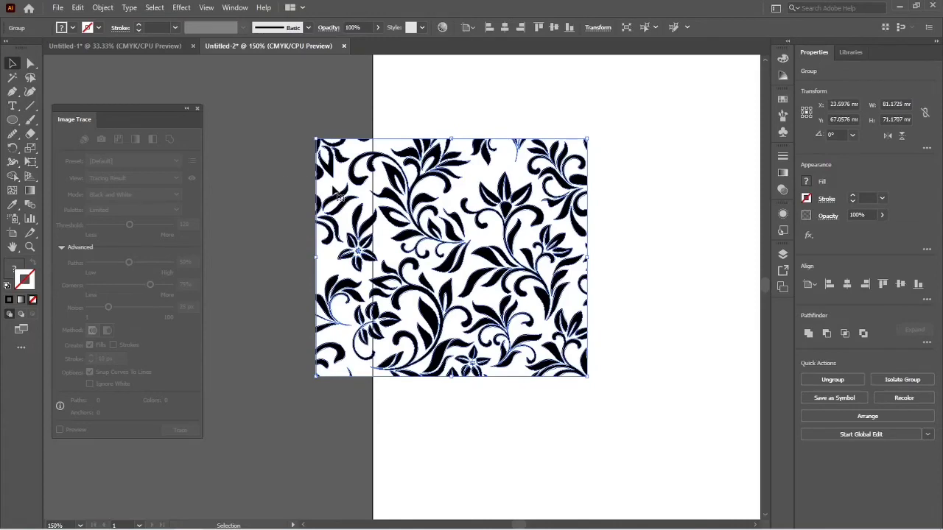
pyautogui.press('a')
pyautogui.press('v')
pyautogui.moveTo(334, 193); pyautogui.dragTo(465, 236)
pyautogui.click(543, 308)
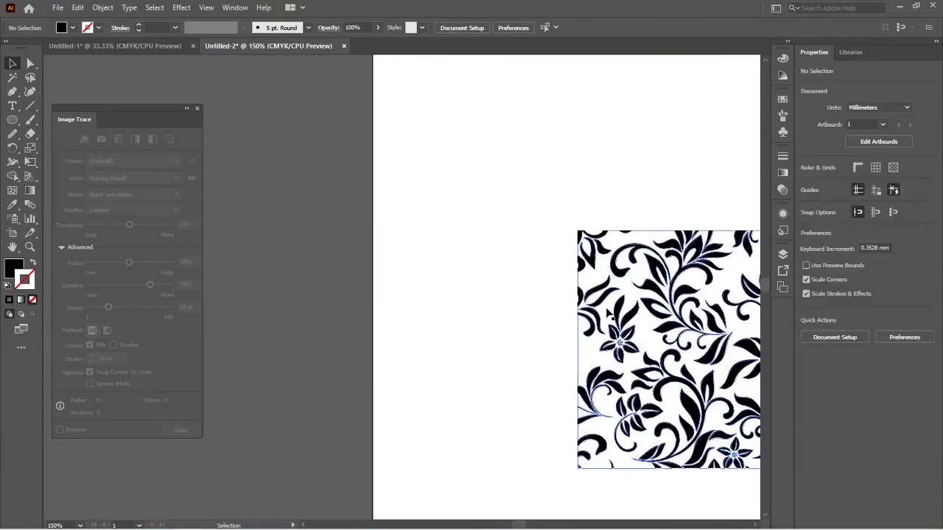
# Step: Undo the expansion of the floral artwork and move the live tracing to about X 84.7 mm, Y 70.4 mm
pyautogui.click(607, 310)
pyautogui.press('a')
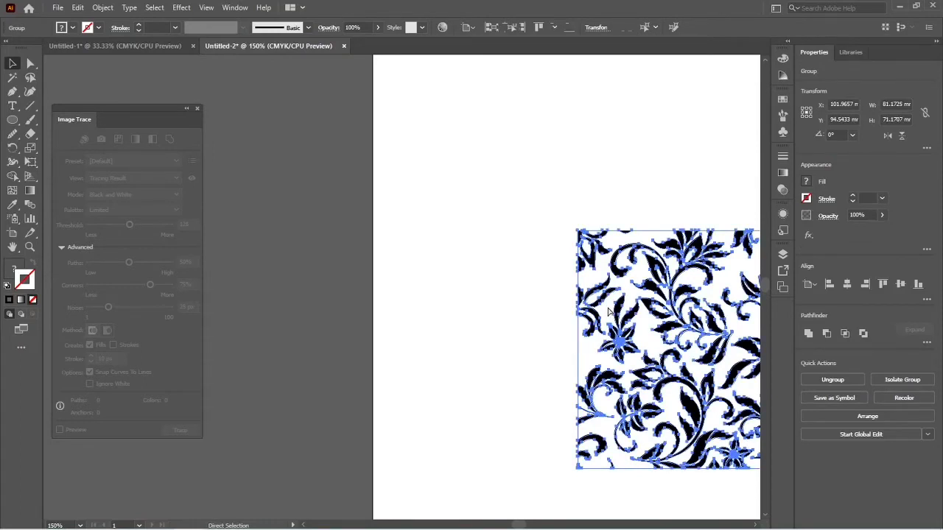
pyautogui.hotkey('ctrl', 'z')
pyautogui.press('v')
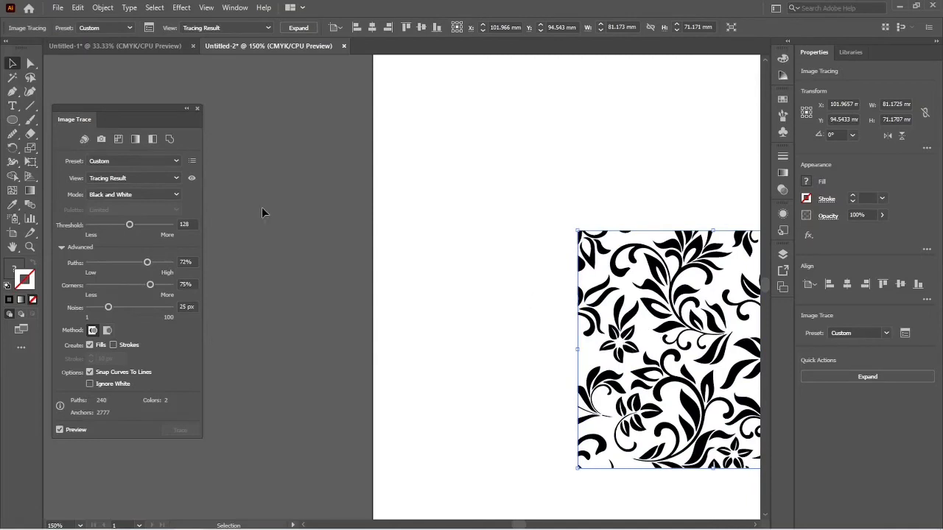
pyautogui.moveTo(140, 113)
pyautogui.mouseDown()
pyautogui.moveTo(304, 129)
pyautogui.moveTo(369, 121)
pyautogui.mouseUp()
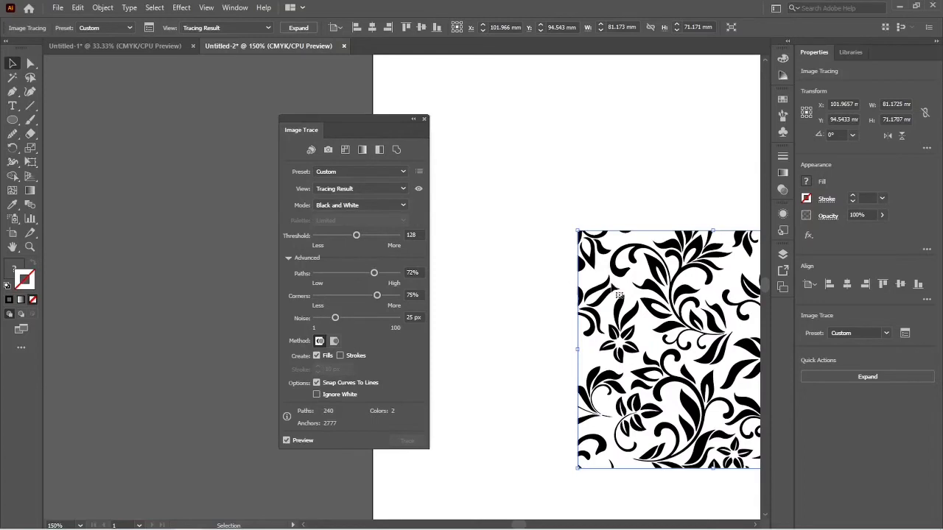
pyautogui.moveTo(610, 284); pyautogui.dragTo(552, 202)
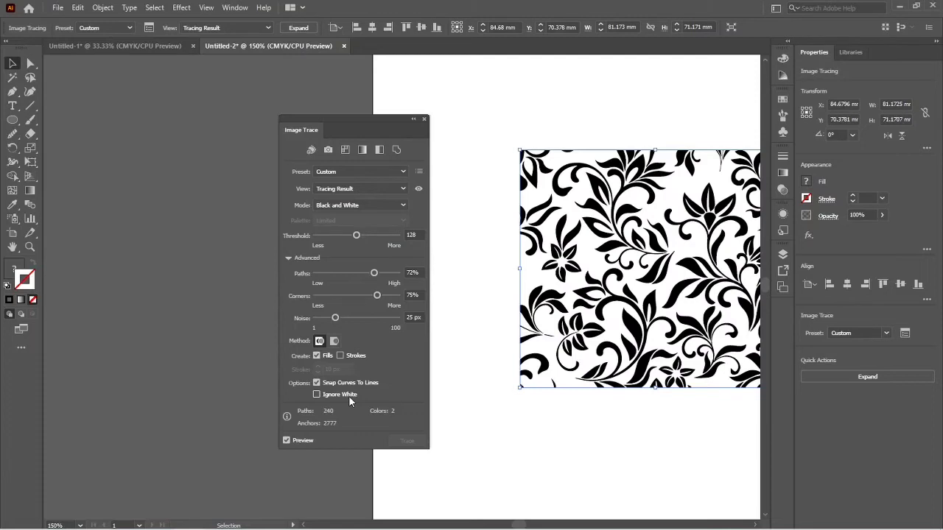
# Step: Turn on Ignore White for the floral tracing and expand it into vector shapes
pyautogui.click(316, 396)
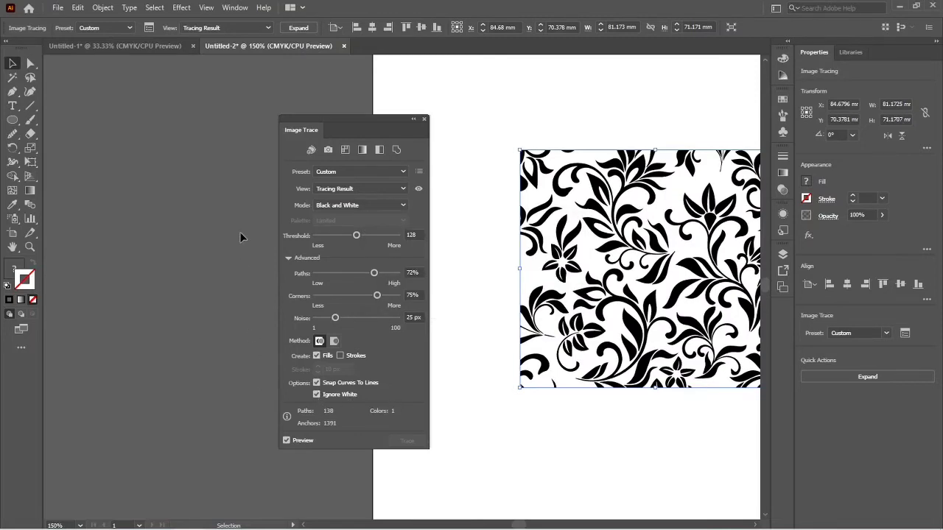
pyautogui.click(304, 30)
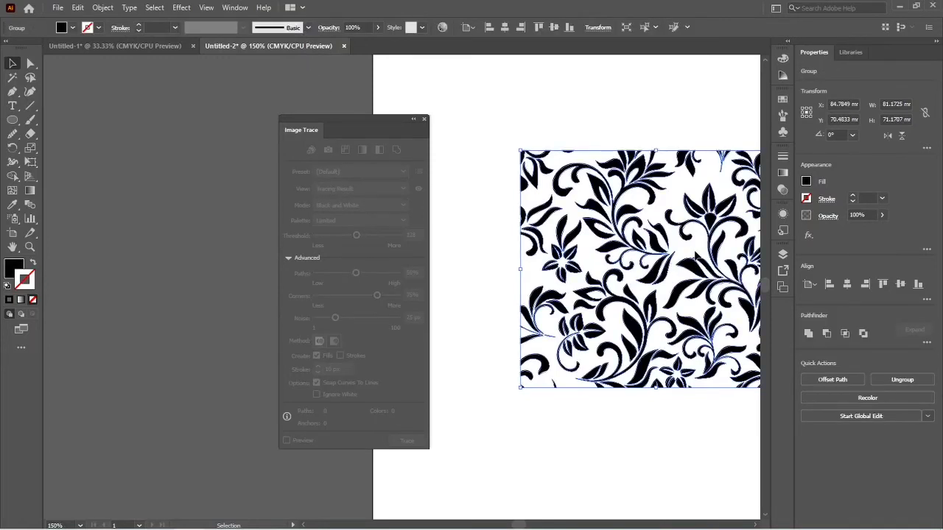
pyautogui.click(479, 152)
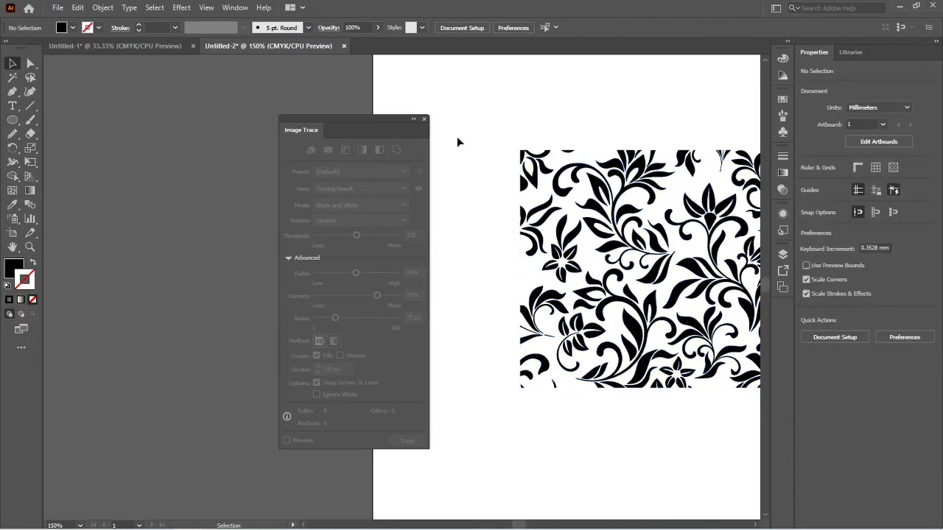
pyautogui.click(424, 119)
# Step: Move the expanded floral group across the artboard's left edge, at about X -35.6 mm, Y 60.6 mm
pyautogui.moveTo(582, 190); pyautogui.dragTo(400, 216)
pyautogui.moveTo(613, 274); pyautogui.dragTo(211, 240)
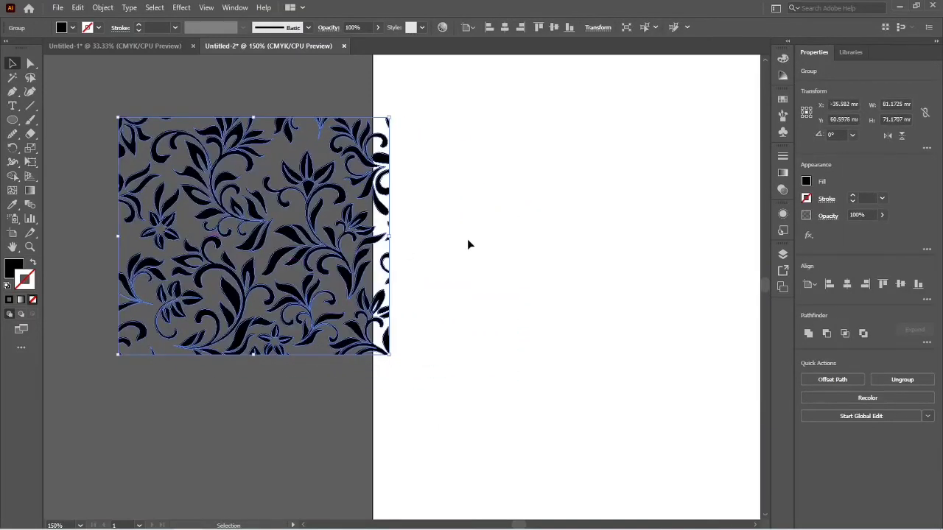
pyautogui.click(467, 244)
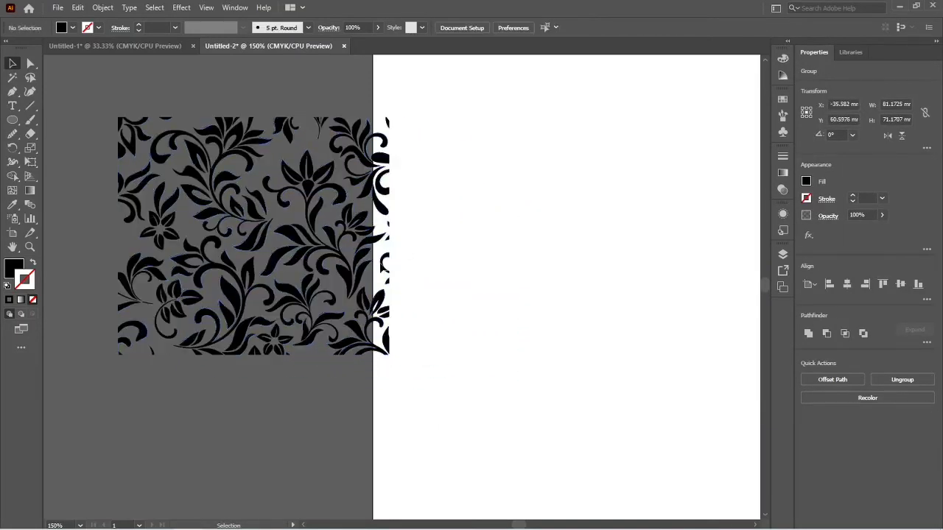
# Step: Centre the floral group horizontally and vertically on the artboard and deselect it
pyautogui.click(229, 234)
pyautogui.click(849, 285)
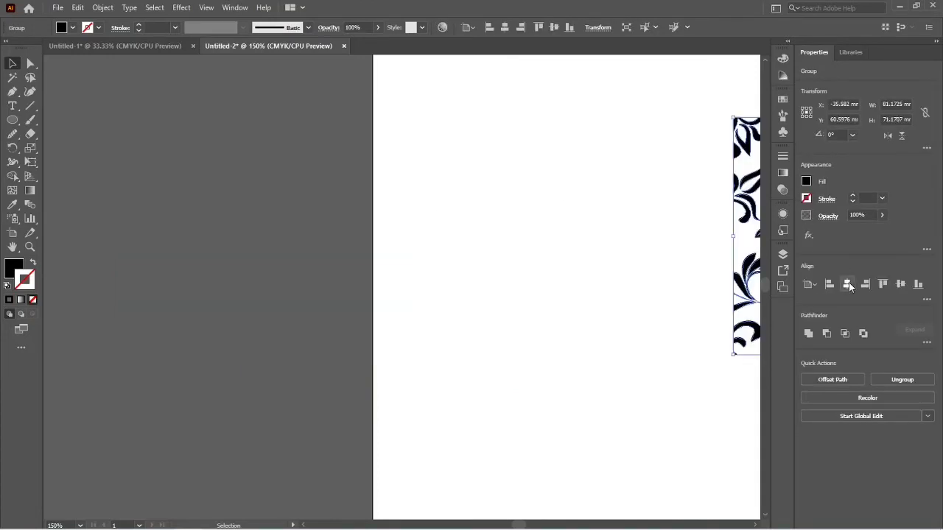
pyautogui.click(901, 285)
pyautogui.hotkey('ctrl', '0')
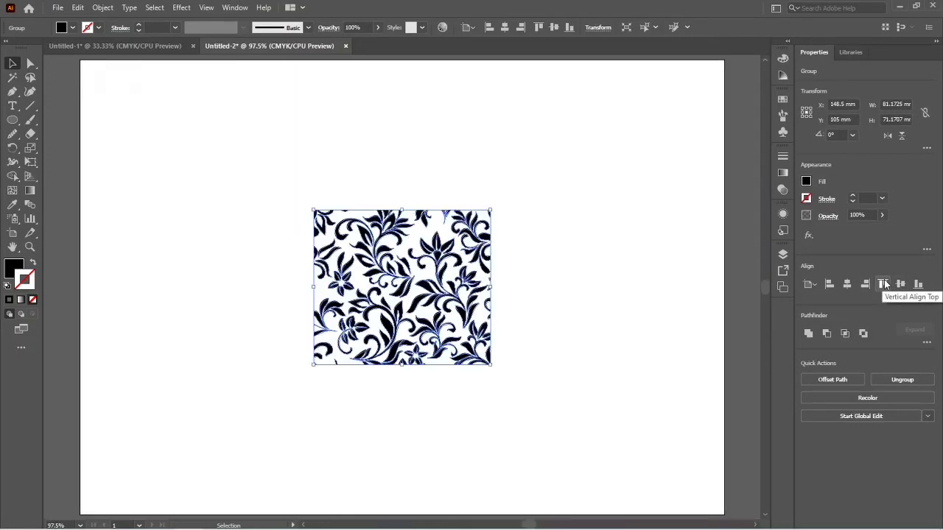
pyautogui.click(599, 353)
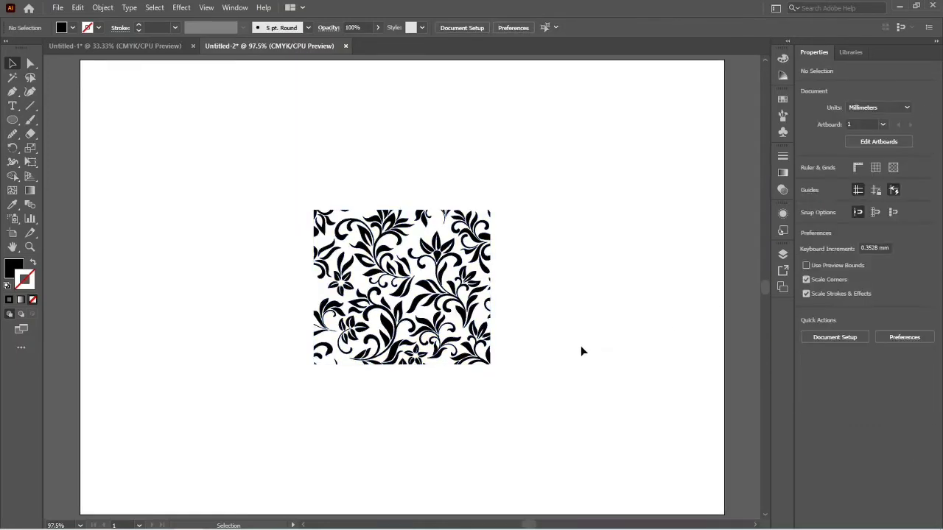
# Step: Move the floral group to the upper-left area of the artboard and deselect it
pyautogui.click(476, 274)
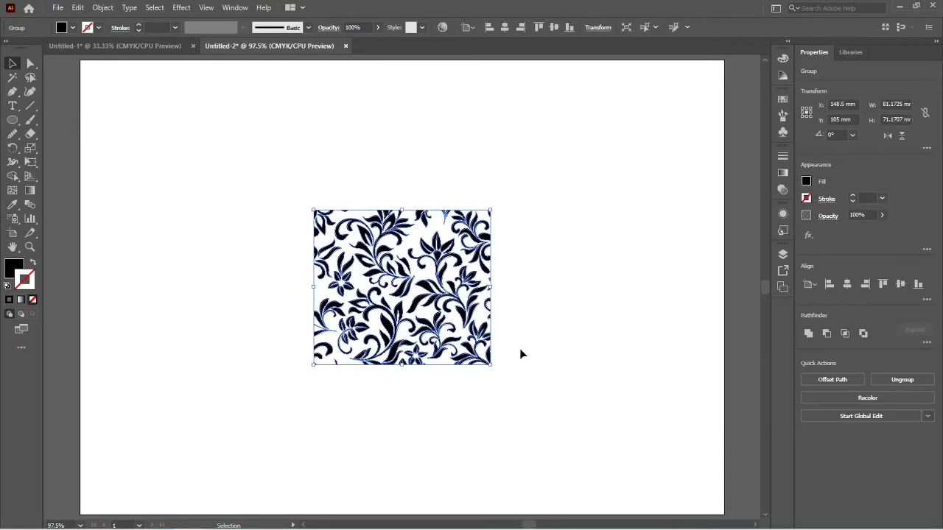
pyautogui.moveTo(430, 321); pyautogui.dragTo(269, 207)
pyautogui.click(442, 172)
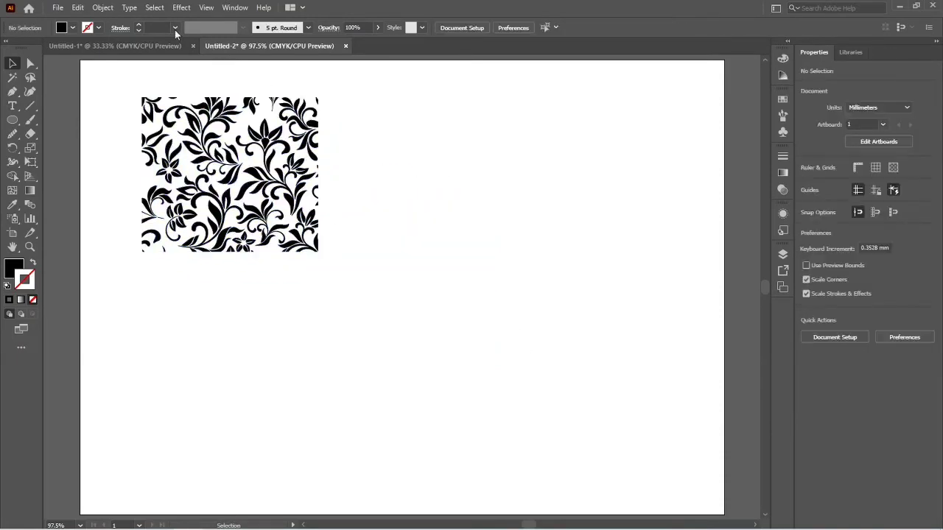
# Step: Place the cartoon bird image 2d3fbadc43e04c02dc0a32dbe3f7b37d near the artboard's centre, about 75.7 mm wide and 105 mm high
pyautogui.click(57, 8)
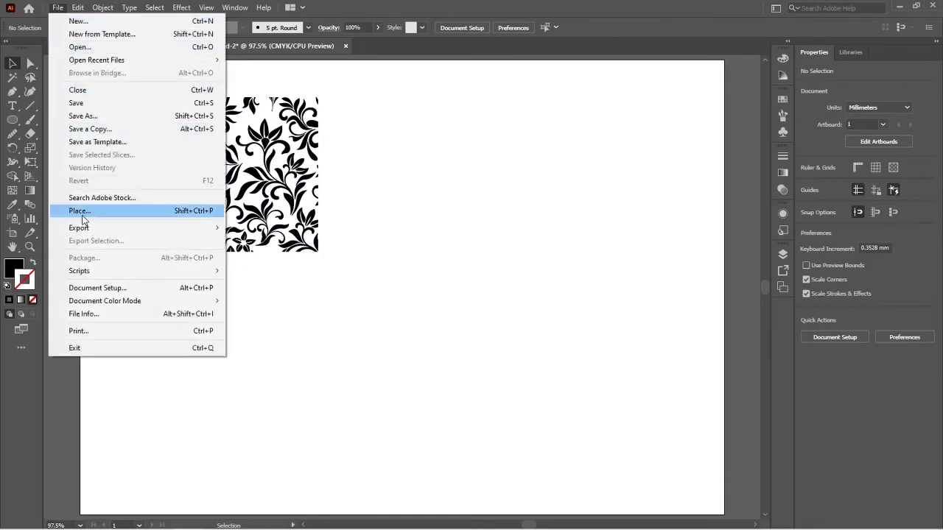
pyautogui.click(105, 213)
pyautogui.click(346, 100)
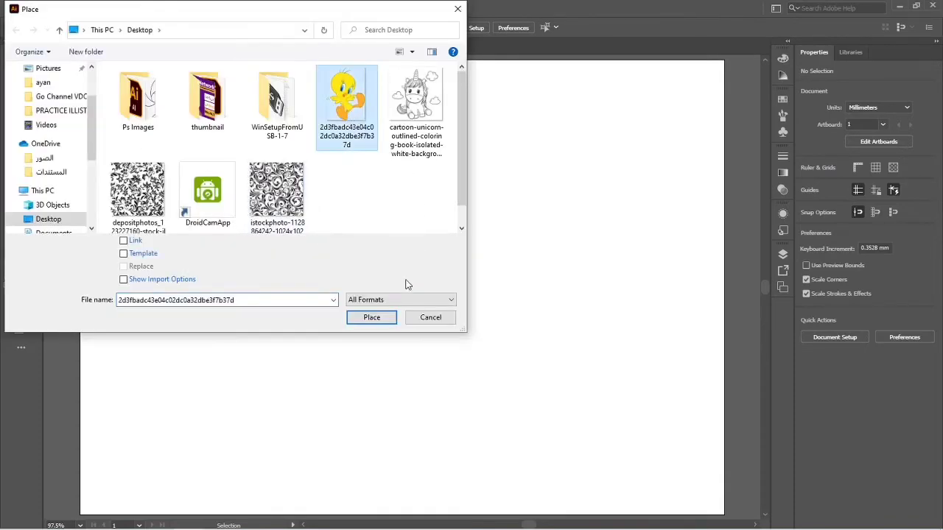
pyautogui.click(371, 318)
pyautogui.moveTo(376, 186); pyautogui.dragTo(579, 419)
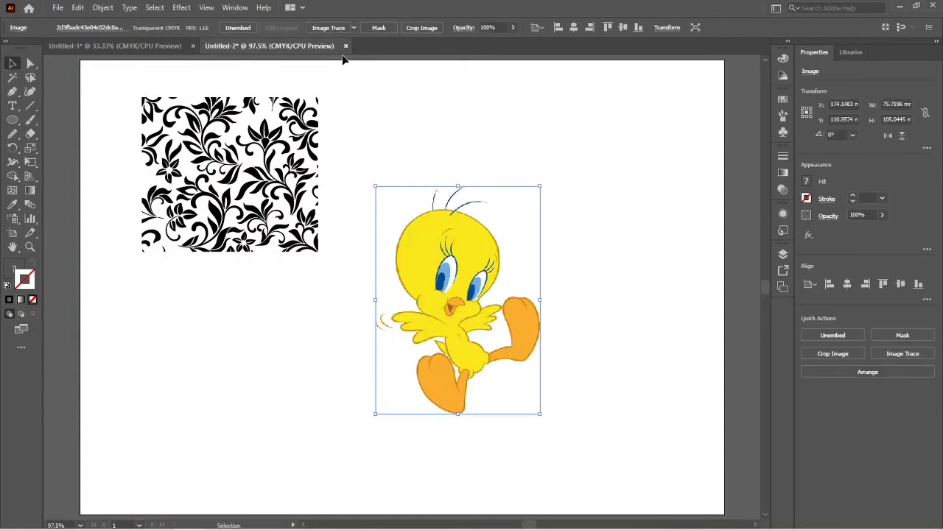
# Step: Image-trace the placed cartoon bird and set the tracing mode to Color
pyautogui.scroll(3, 513, 346)
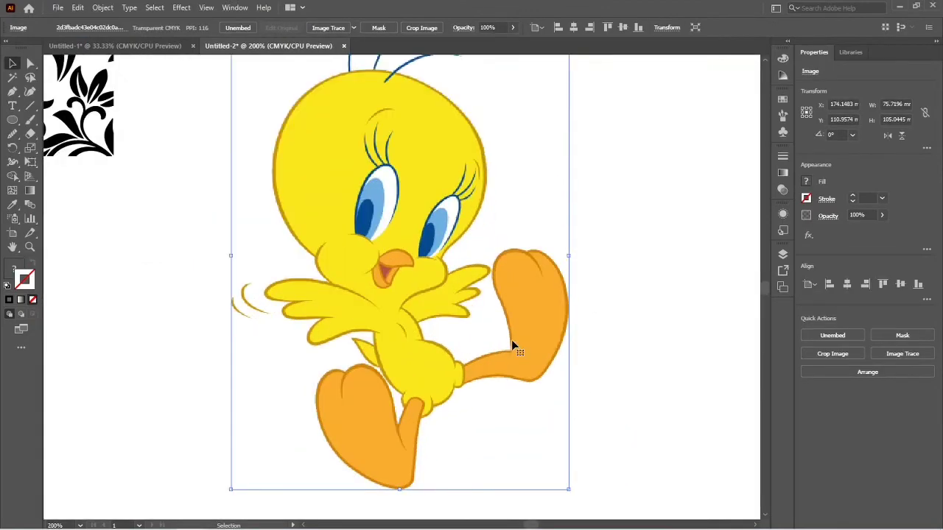
pyautogui.scroll(5, 427, 243)
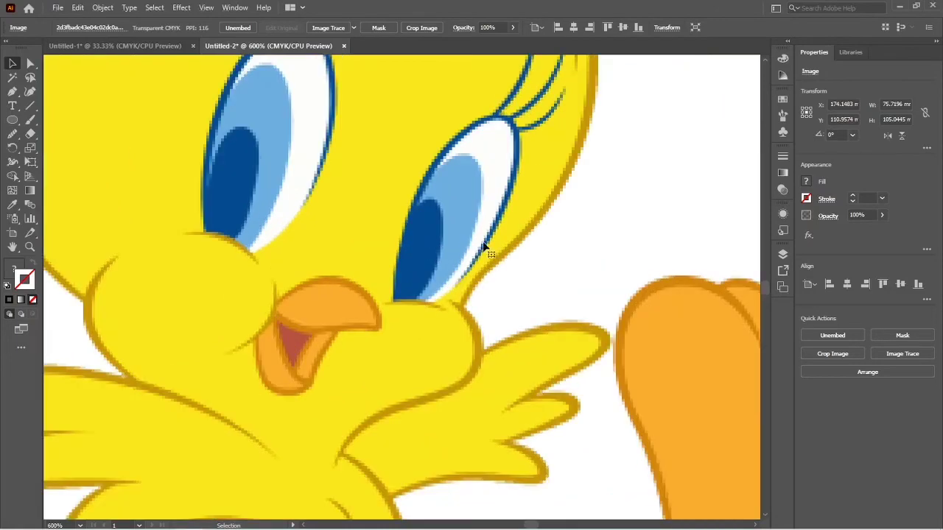
pyautogui.scroll(-6, 539, 245)
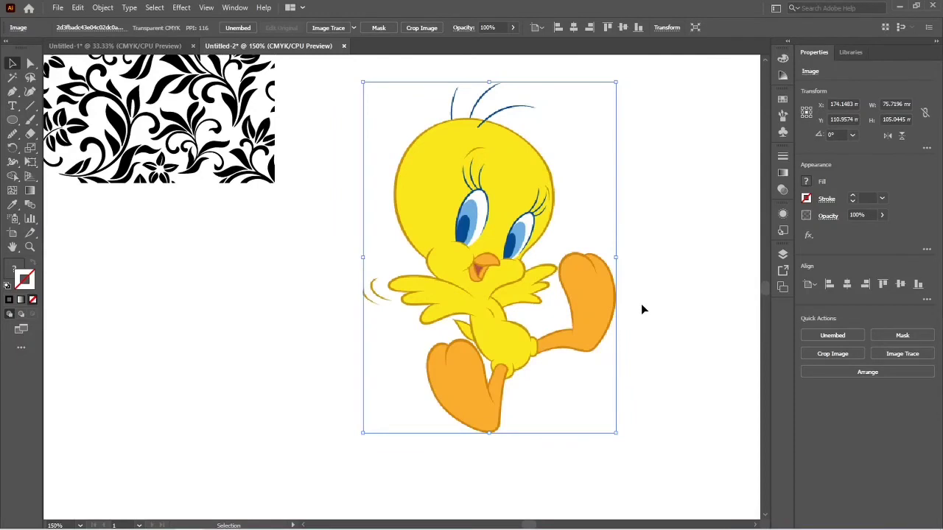
pyautogui.click(328, 28)
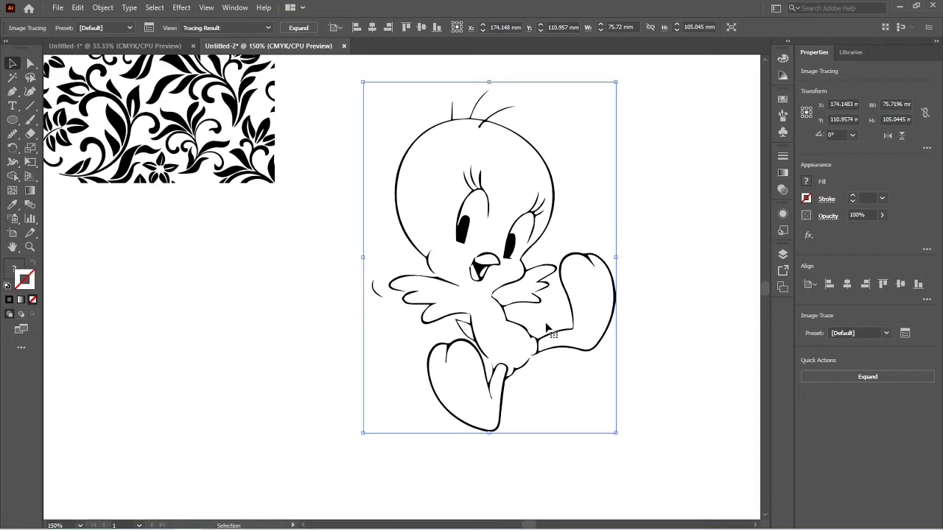
pyautogui.click(149, 28)
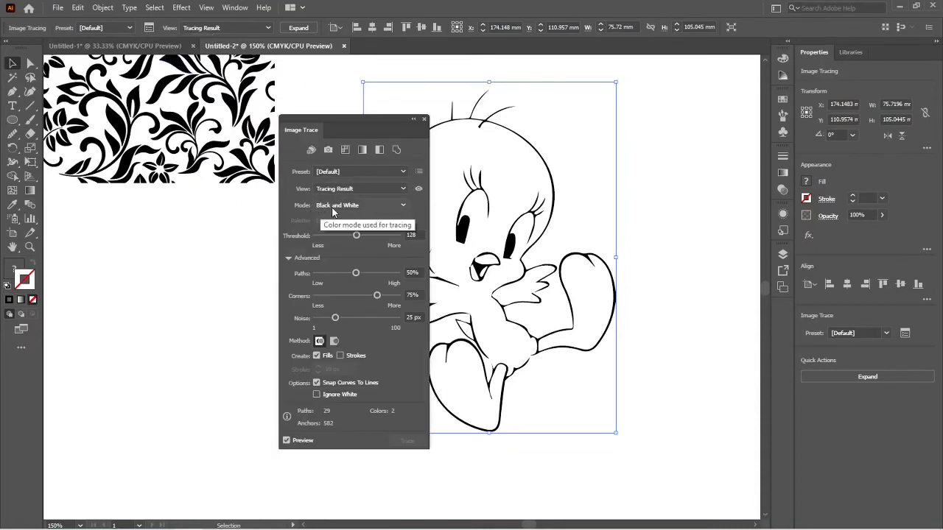
pyautogui.click(388, 204)
pyautogui.click(370, 219)
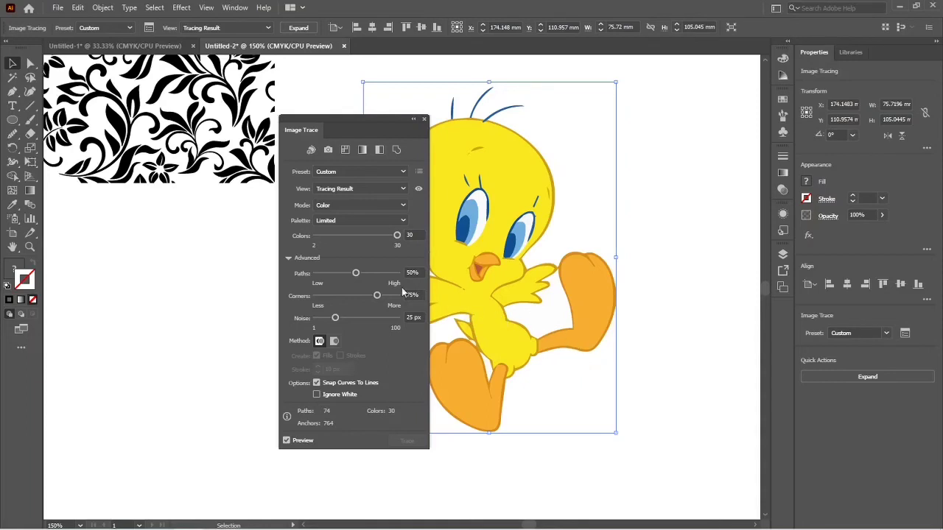
# Step: Set the bird tracing's Paths to 80% with Ignore White on, and expand it into vector shapes
pyautogui.moveTo(358, 277); pyautogui.dragTo(377, 277)
pyautogui.click(318, 394)
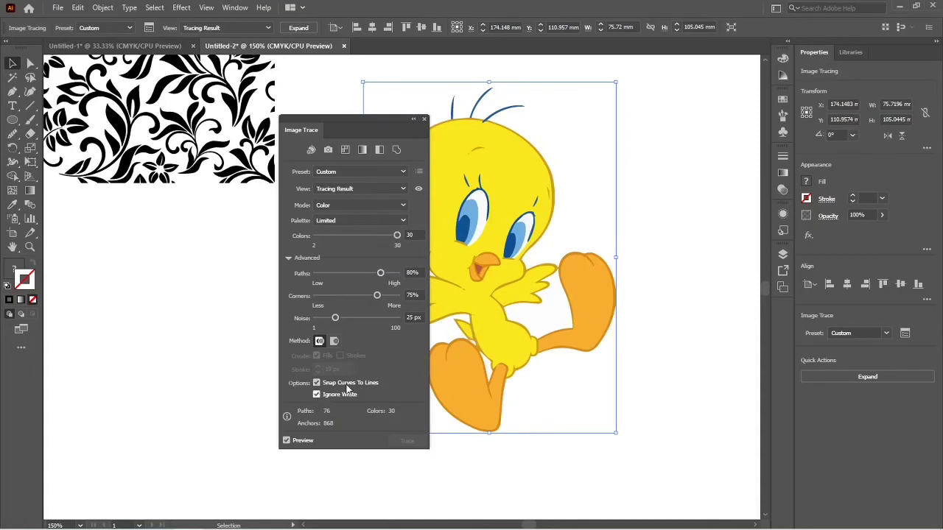
pyautogui.click(307, 29)
pyautogui.click(704, 181)
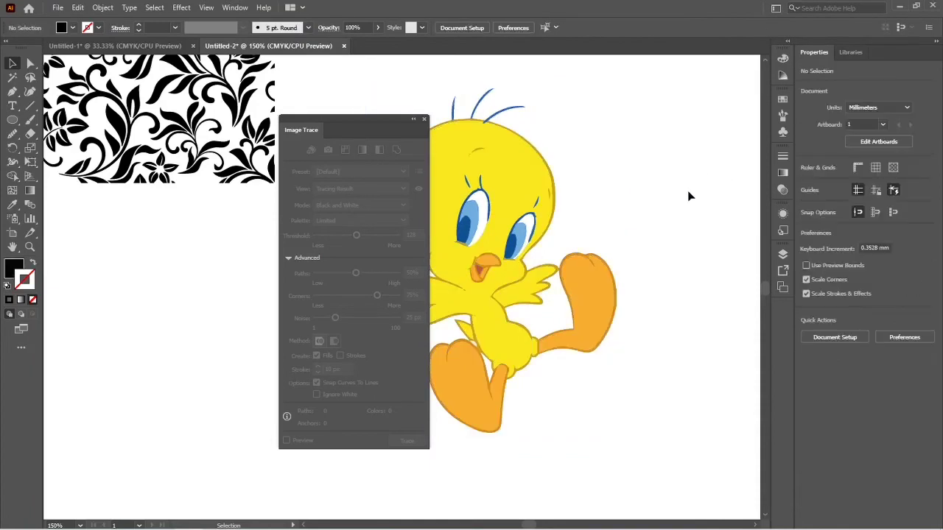
# Step: Examine the edges and colour areas of the expanded bird artwork up close, especially around the body and feet
pyautogui.click(533, 195)
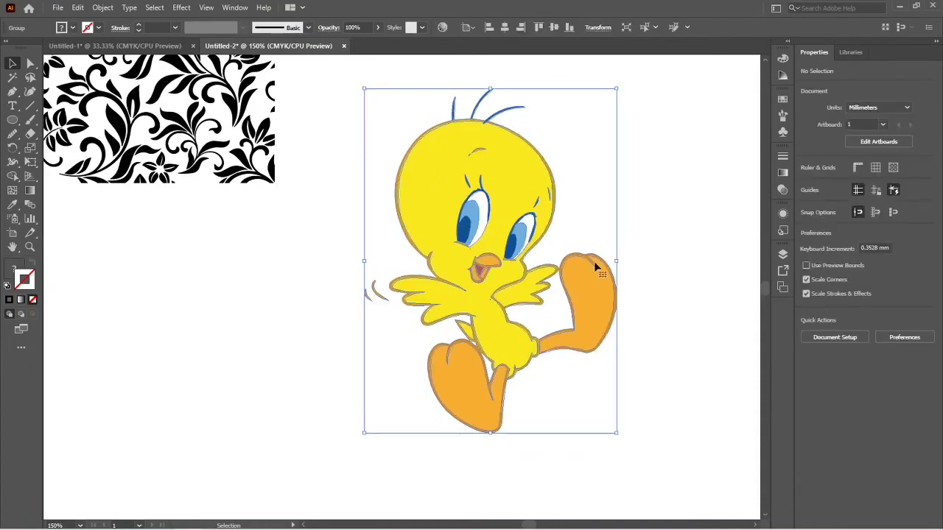
pyautogui.scroll(6, 514, 366)
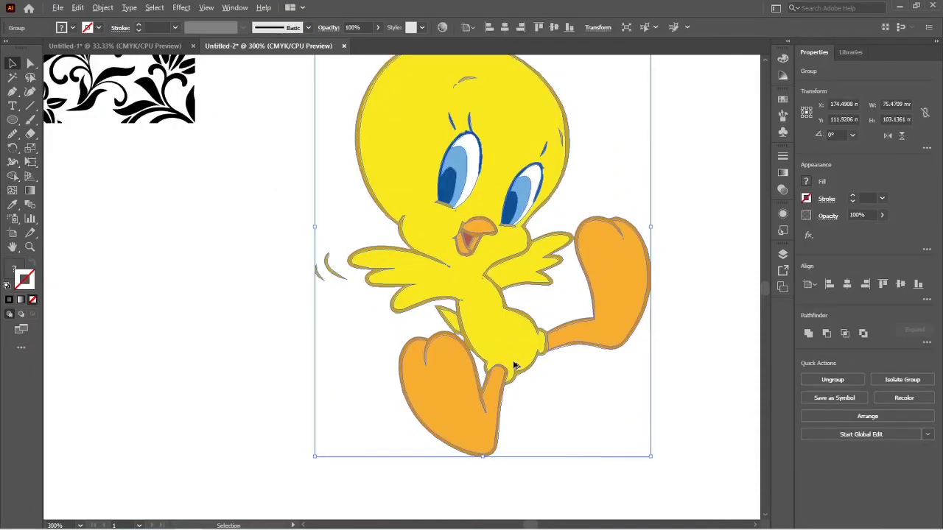
pyautogui.scroll(3, 381, 295)
pyautogui.scroll(1, 381, 296)
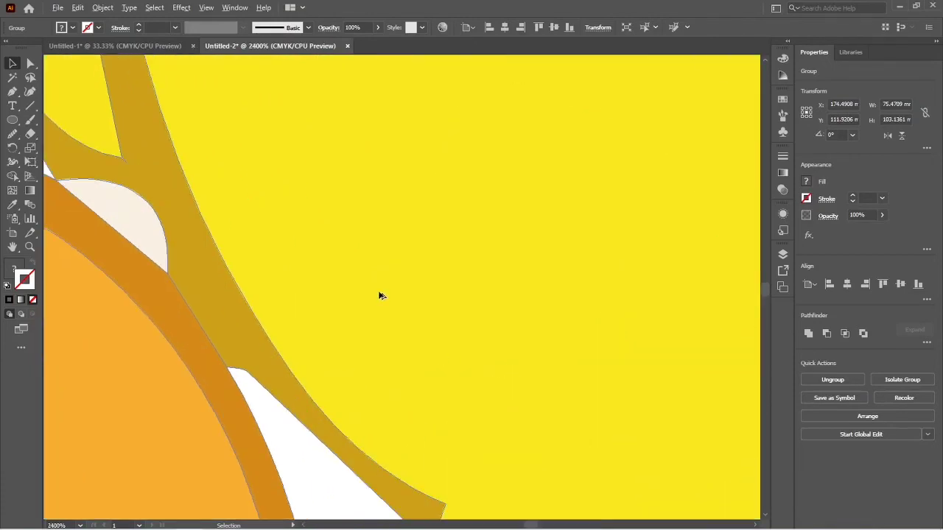
pyautogui.scroll(-2, 400, 272)
pyautogui.scroll(-2, 400, 274)
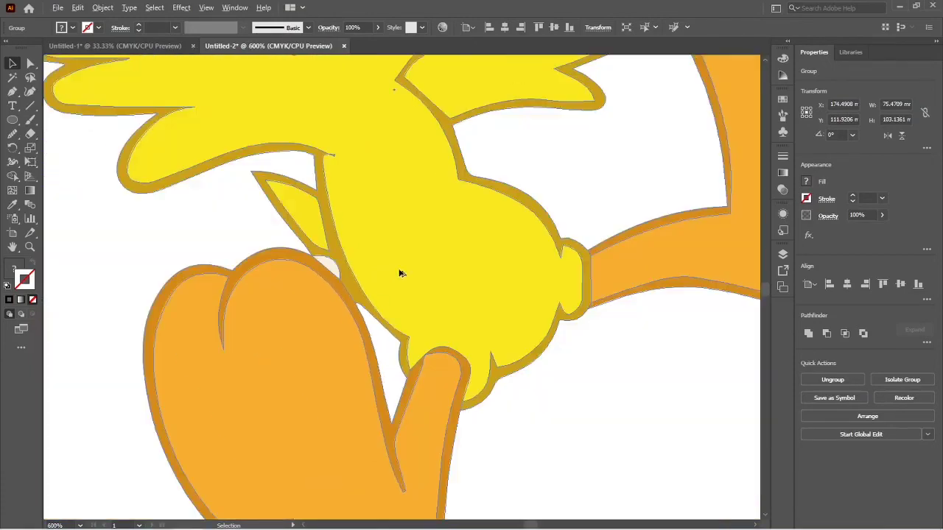
pyautogui.scroll(-2, 400, 273)
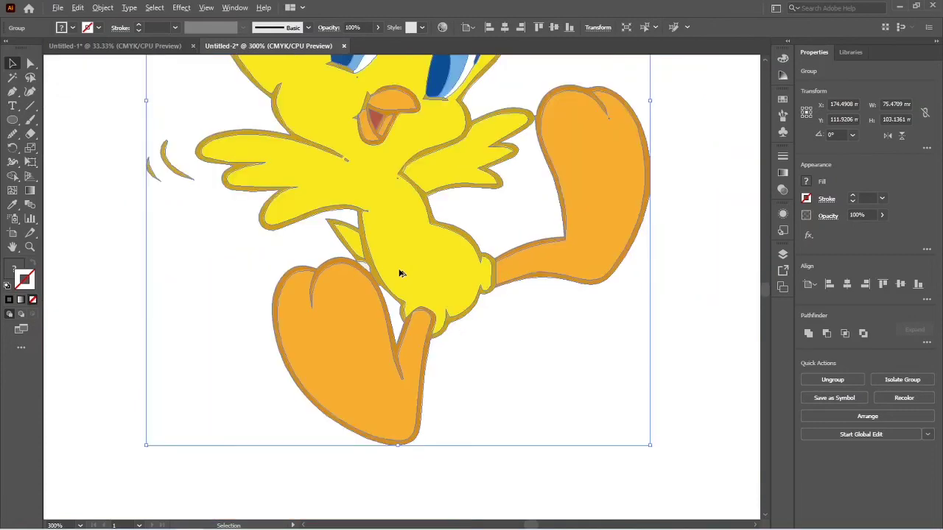
pyautogui.scroll(-1, 400, 274)
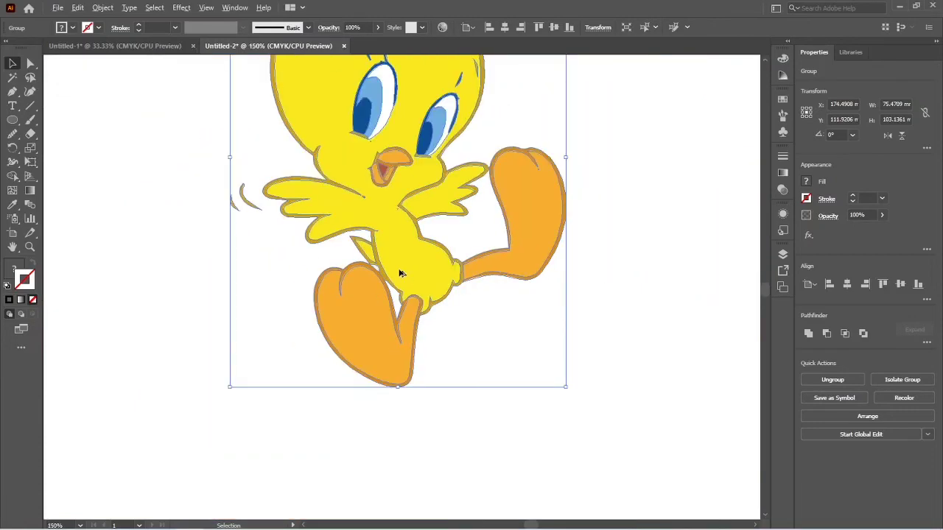
pyautogui.scroll(-1, 400, 272)
pyautogui.click(605, 404)
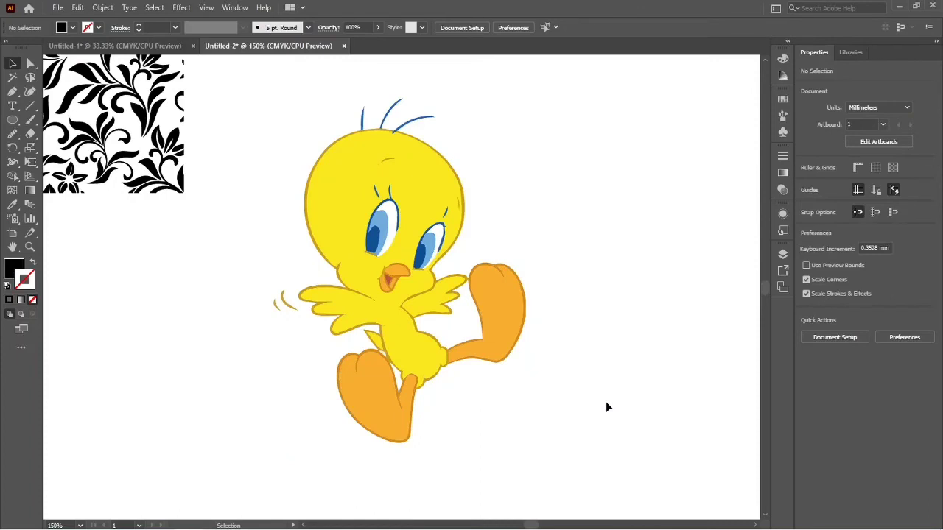
# Step: Ungroup the expanded cartoon bird so that its traced shapes can be selected separately
pyautogui.rightClick(399, 257)
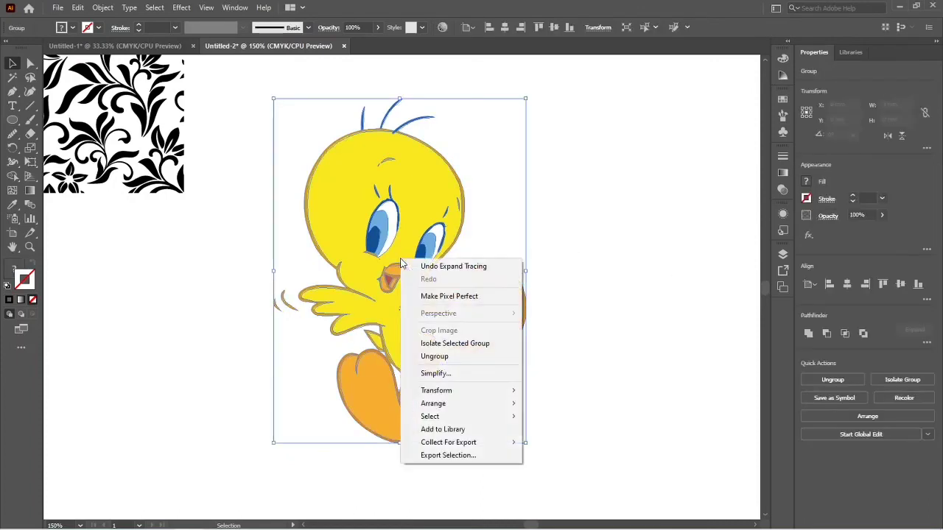
pyautogui.click(476, 357)
pyautogui.click(623, 353)
# Step: Try pulling the orange fills of both feet away from the bird's outlines
pyautogui.click(515, 319)
pyautogui.moveTo(517, 318); pyautogui.dragTo(584, 309)
pyautogui.moveTo(360, 414); pyautogui.dragTo(216, 442)
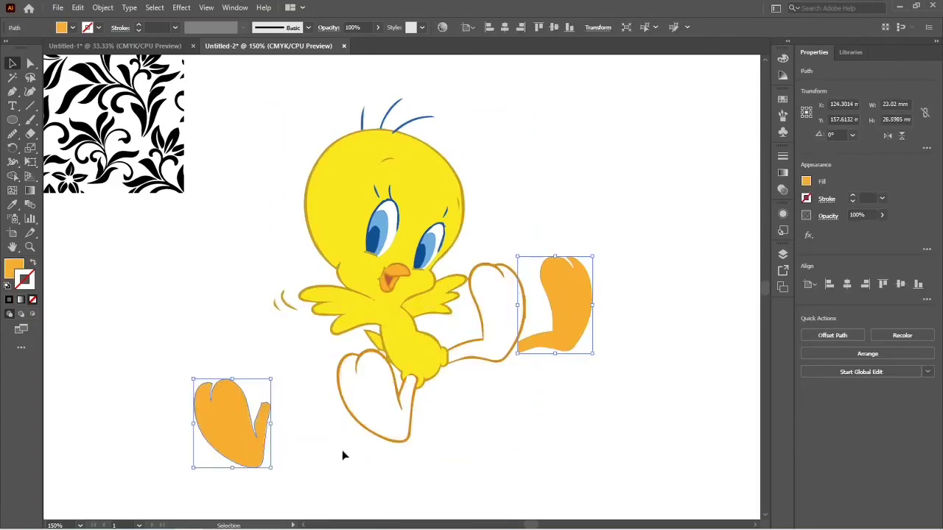
pyautogui.click(365, 464)
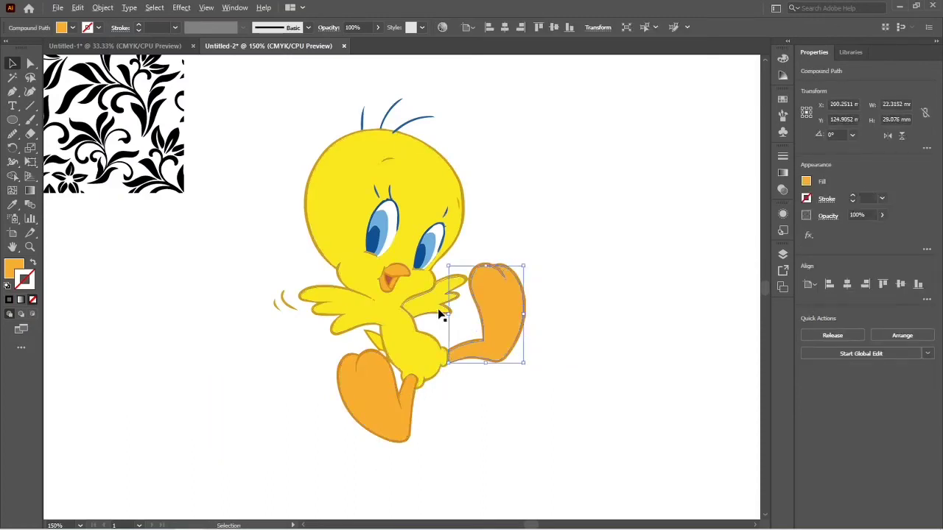
# Step: Move the whole bird artwork directly below the floral pattern on the artboard
pyautogui.hotkey('ctrl', '-')
pyautogui.hotkey('ctrl', '-')
pyautogui.click(490, 373)
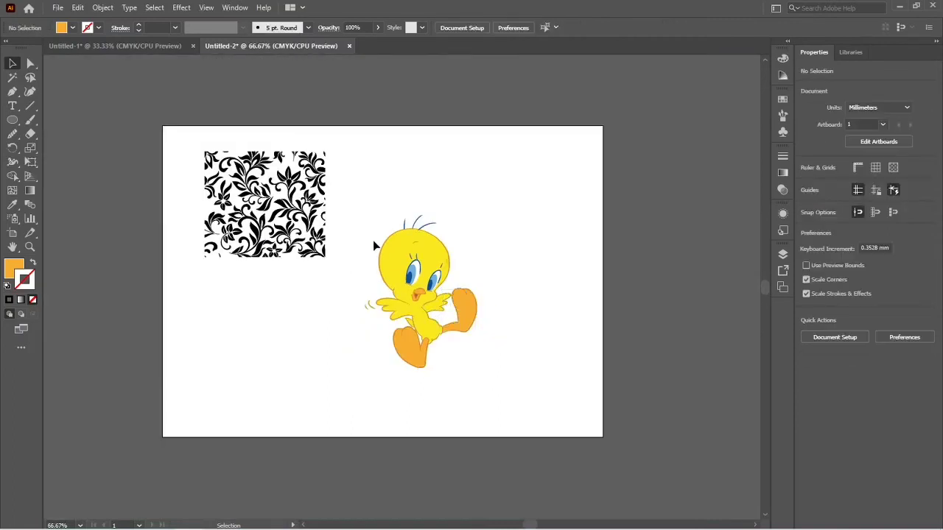
pyautogui.moveTo(363, 221); pyautogui.dragTo(459, 361)
pyautogui.moveTo(401, 283); pyautogui.dragTo(269, 322)
pyautogui.click(425, 327)
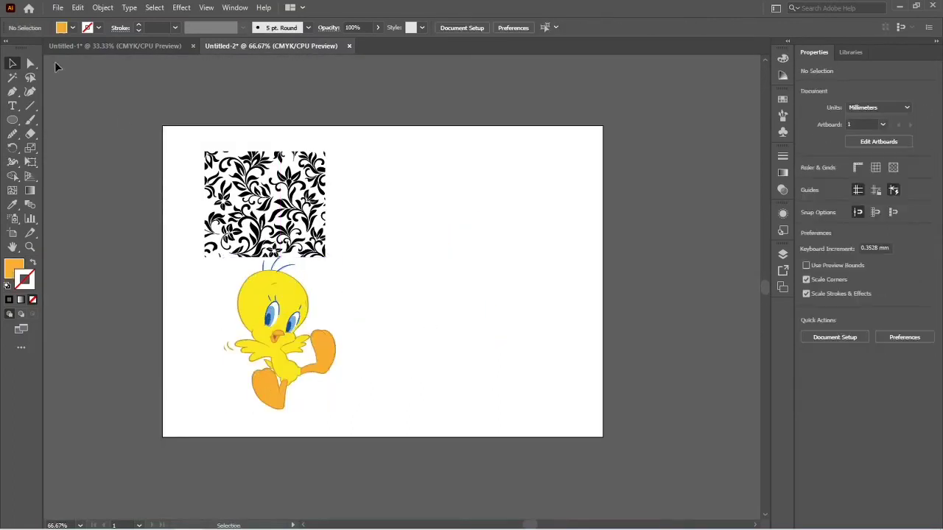
# Step: Place the outlined cartoon unicorn image in the artboard's empty right half at 107.95 mm wide and high
pyautogui.click(59, 7)
pyautogui.click(77, 8)
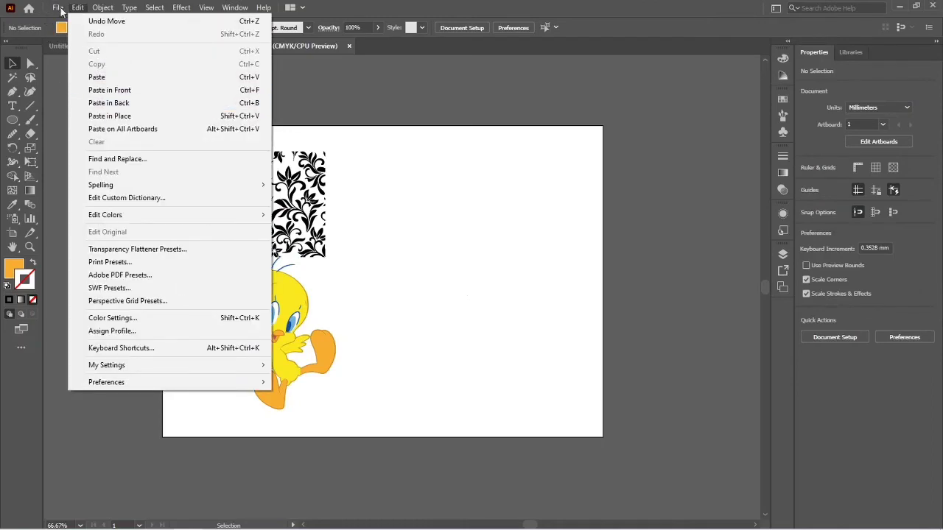
pyautogui.moveTo(62, 10)
pyautogui.click(142, 207)
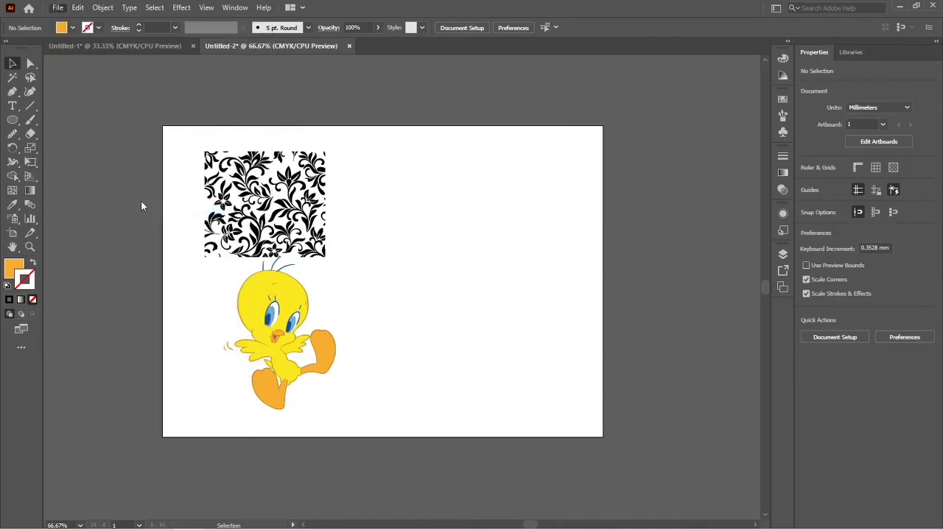
pyautogui.click(417, 99)
pyautogui.click(375, 316)
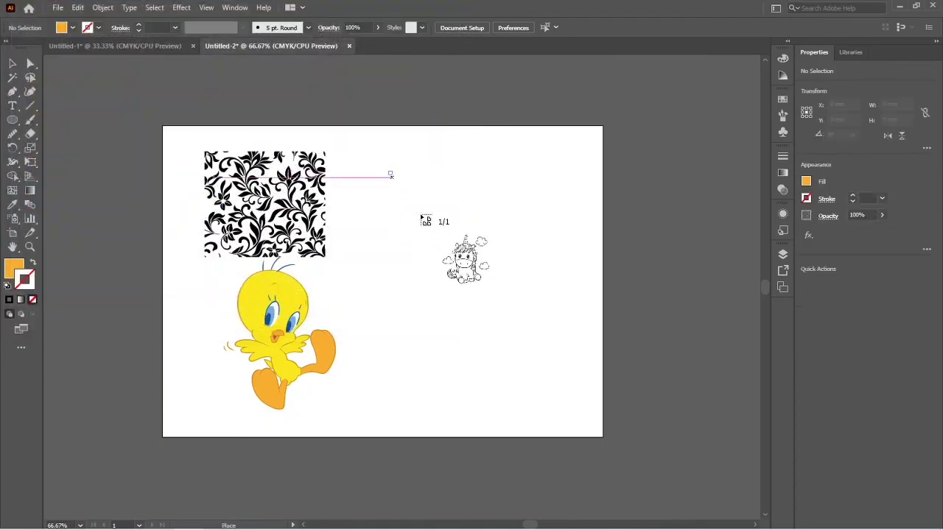
pyautogui.moveTo(388, 171); pyautogui.dragTo(530, 323)
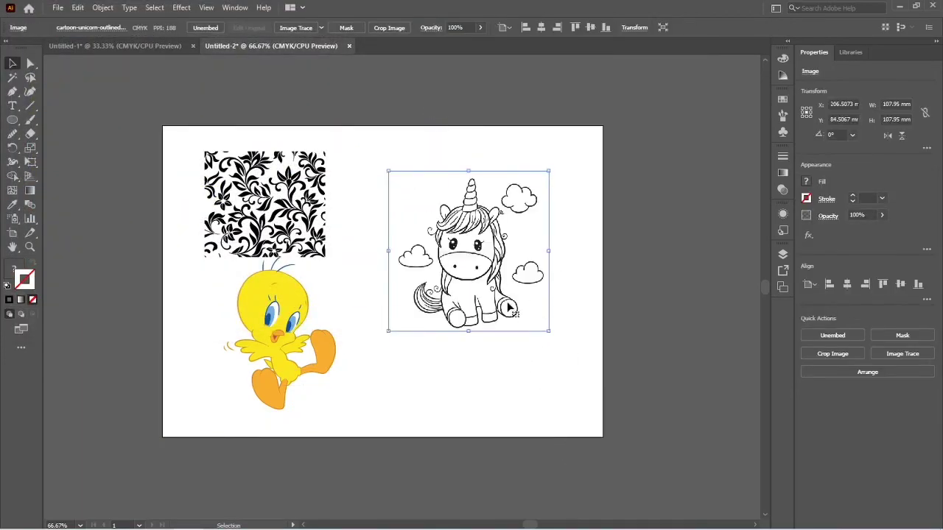
# Step: Image-trace the placed unicorn in Black and White mode with Ignore White on
pyautogui.scroll(3, 508, 308)
pyautogui.scroll(1, 506, 305)
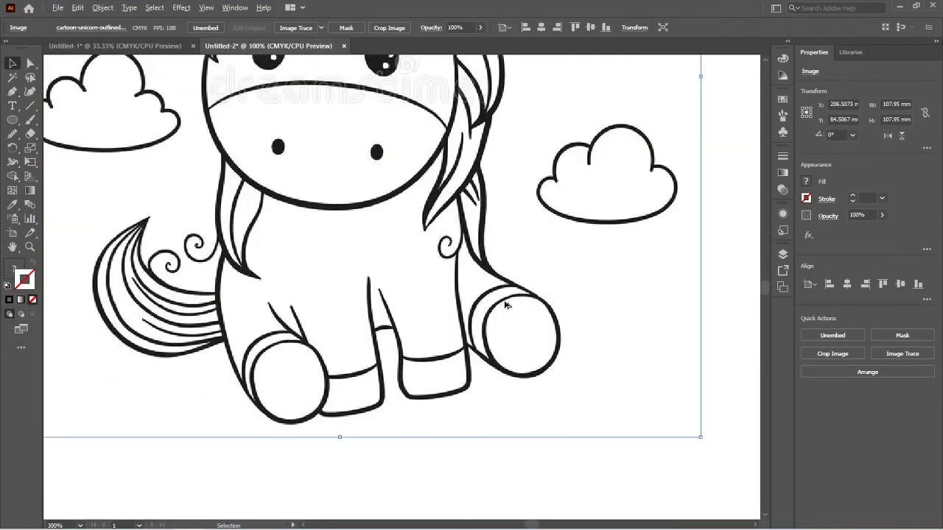
pyautogui.scroll(-3, 505, 305)
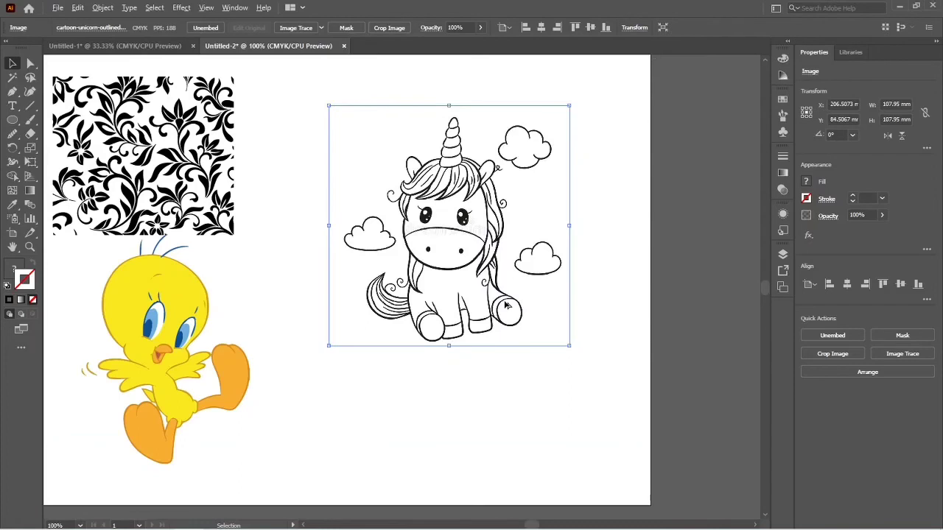
pyautogui.click(295, 28)
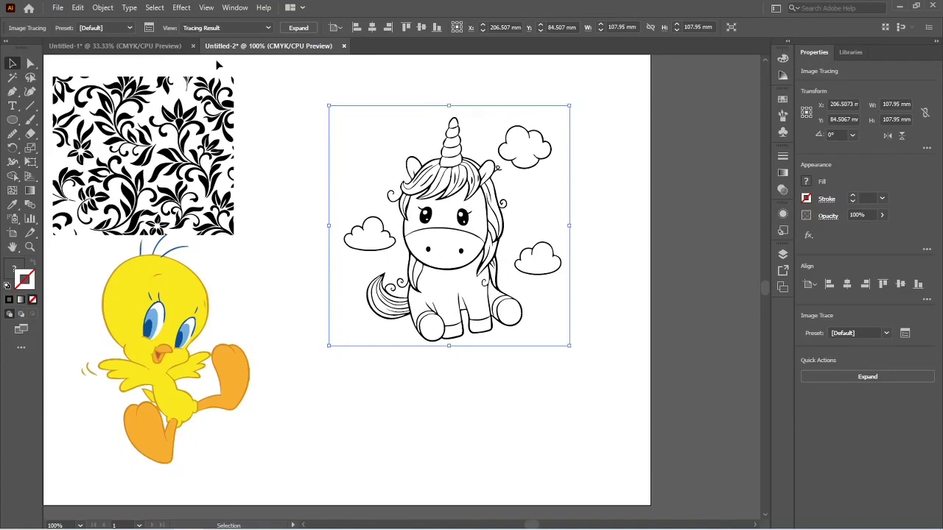
pyautogui.click(148, 27)
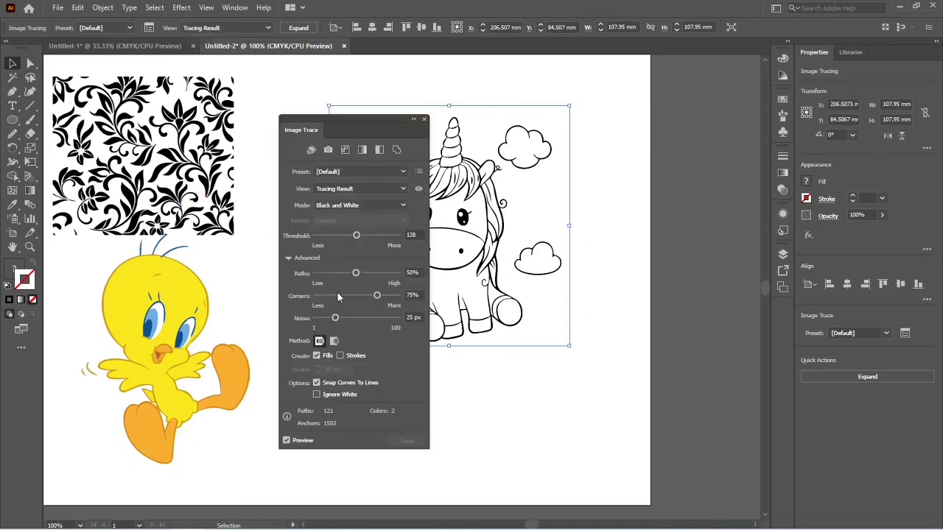
pyautogui.click(316, 394)
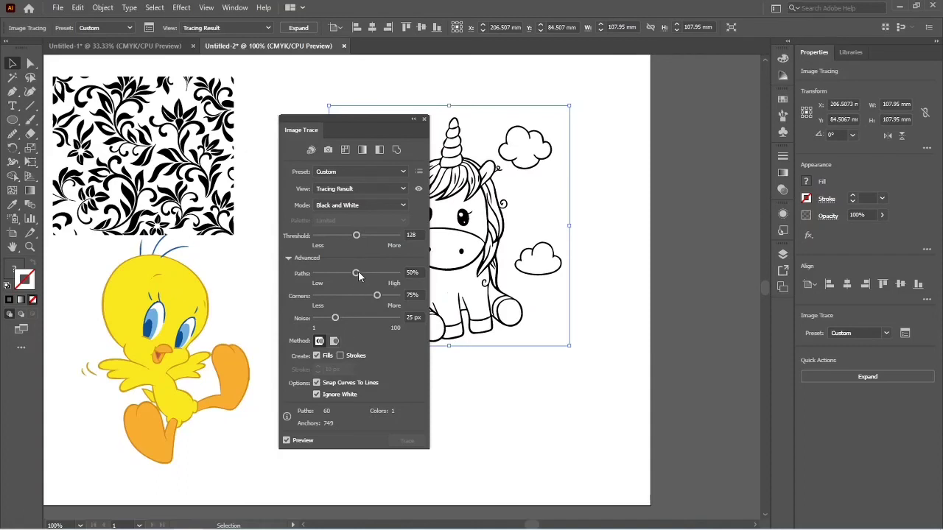
# Step: Set the unicorn tracing's Threshold to 181, Paths to 87% and Noise to 1 px, and expand it into vector shapes
pyautogui.moveTo(357, 274)
pyautogui.mouseDown()
pyautogui.moveTo(383, 274)
pyautogui.moveTo(388, 284)
pyautogui.mouseUp()
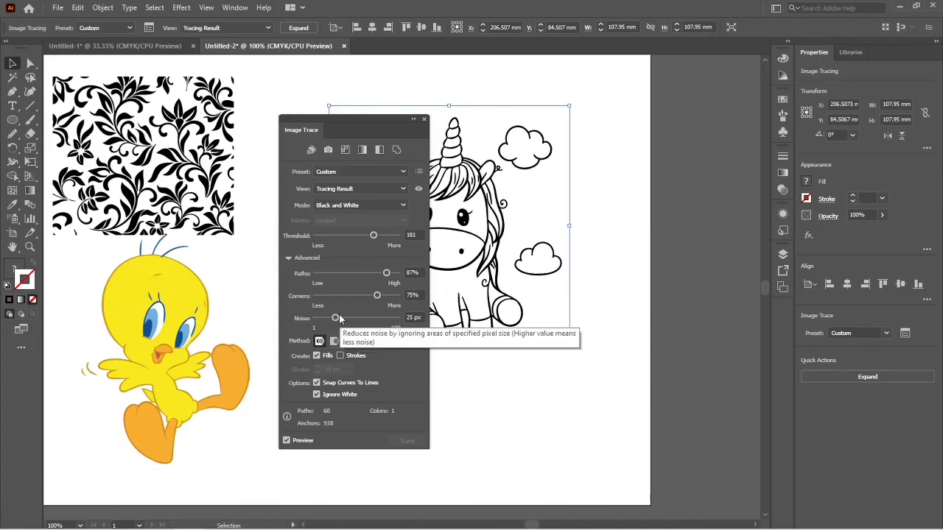
pyautogui.moveTo(336, 317); pyautogui.dragTo(315, 318)
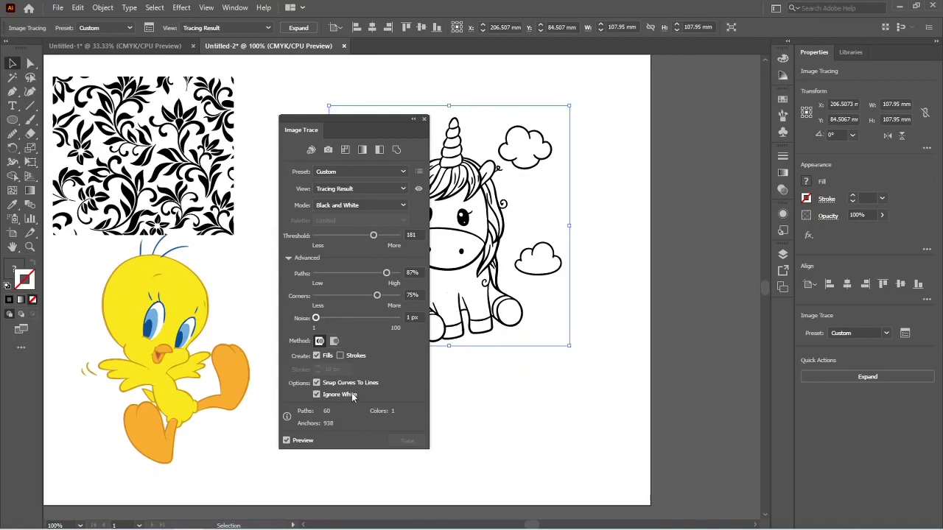
pyautogui.click(298, 28)
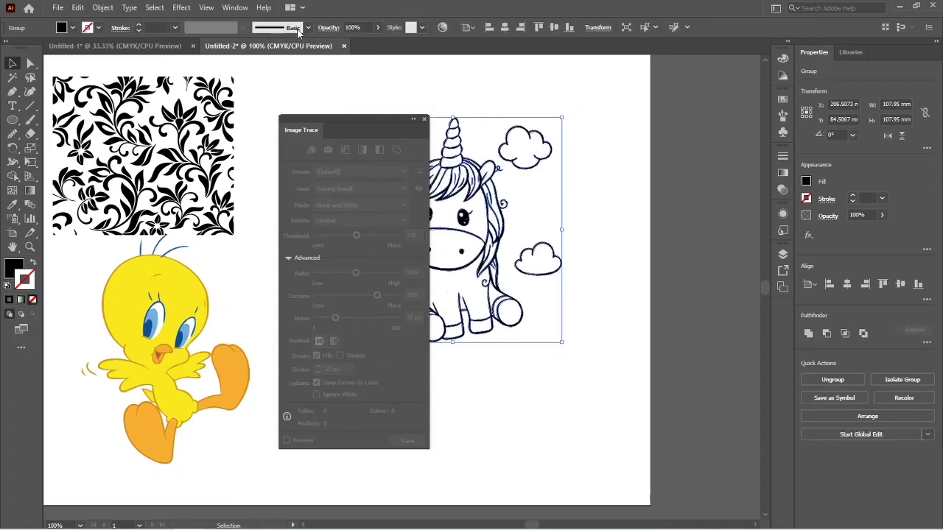
pyautogui.click(467, 94)
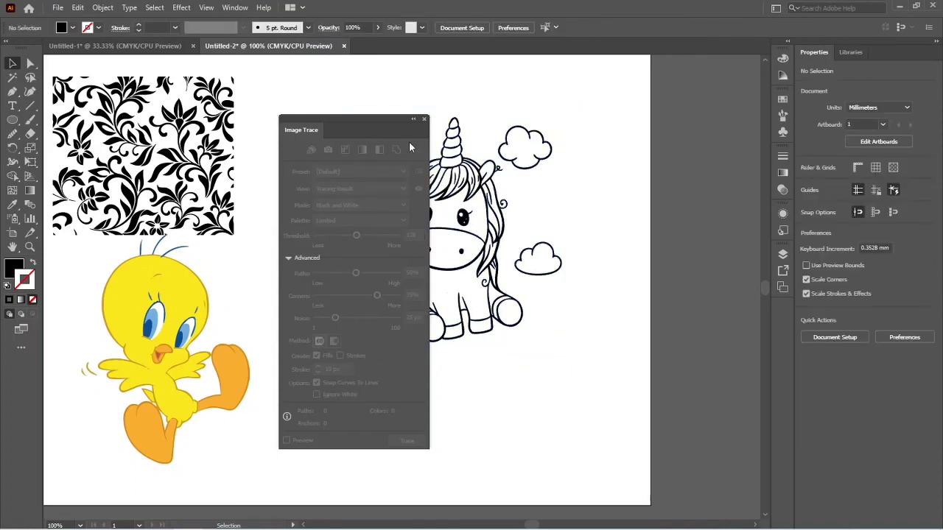
pyautogui.click(424, 119)
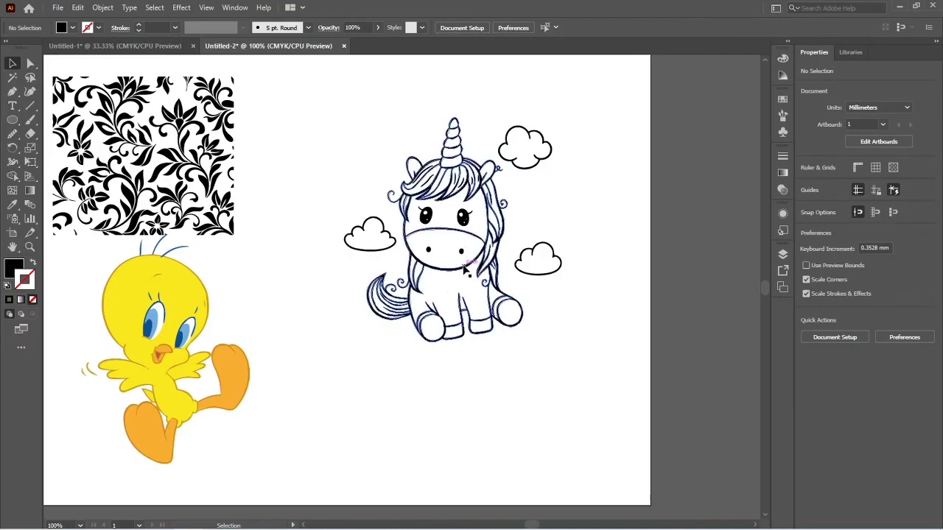
# Step: Ungroup the expanded unicorn artwork into separate shapes and clear the selection
pyautogui.click(468, 272)
pyautogui.rightClick(464, 266)
pyautogui.click(505, 366)
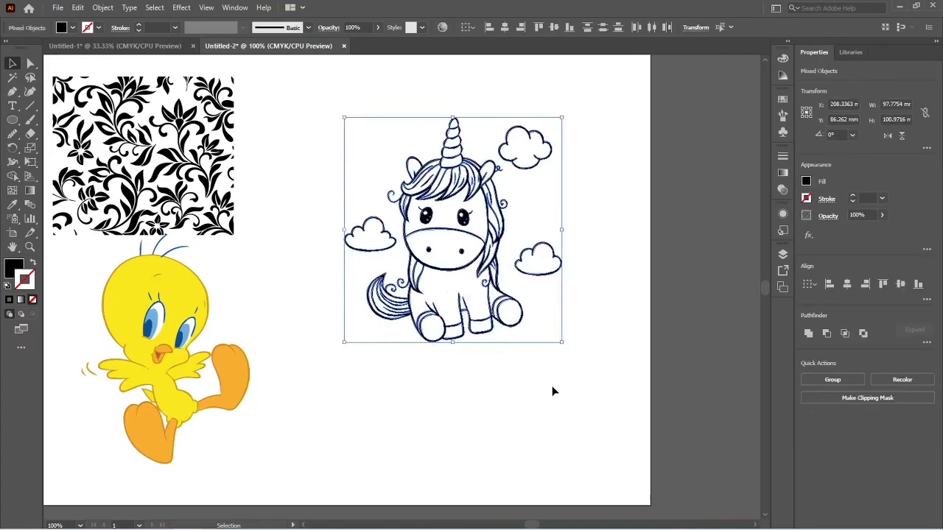
pyautogui.click(552, 389)
# Step: Try moving the unicorn's main outline away from its eyes and the clouds, and undo the move
pyautogui.moveTo(479, 325); pyautogui.dragTo(495, 358)
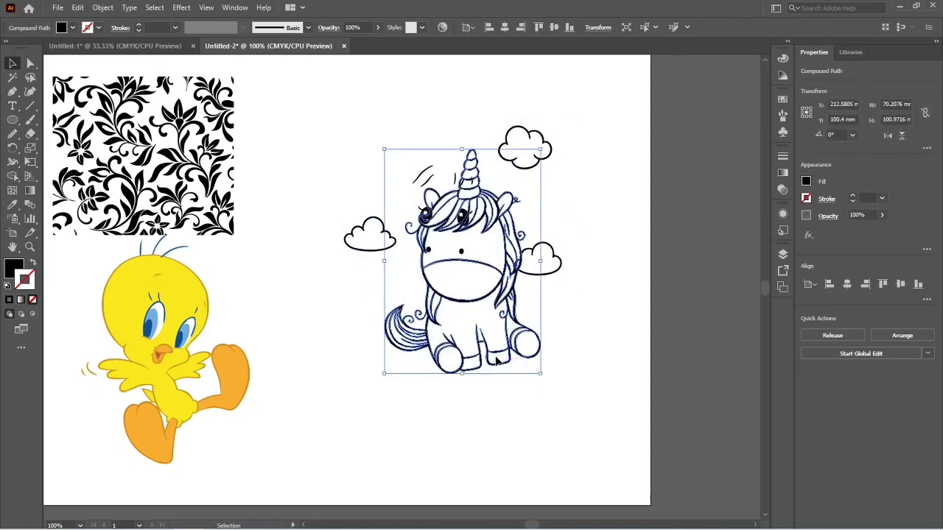
pyautogui.rightClick(496, 360)
pyautogui.click(465, 323)
pyautogui.click(547, 409)
pyautogui.press('a')
pyautogui.hotkey('ctrl', 'z')
pyautogui.hotkey('ctrl', 'z')
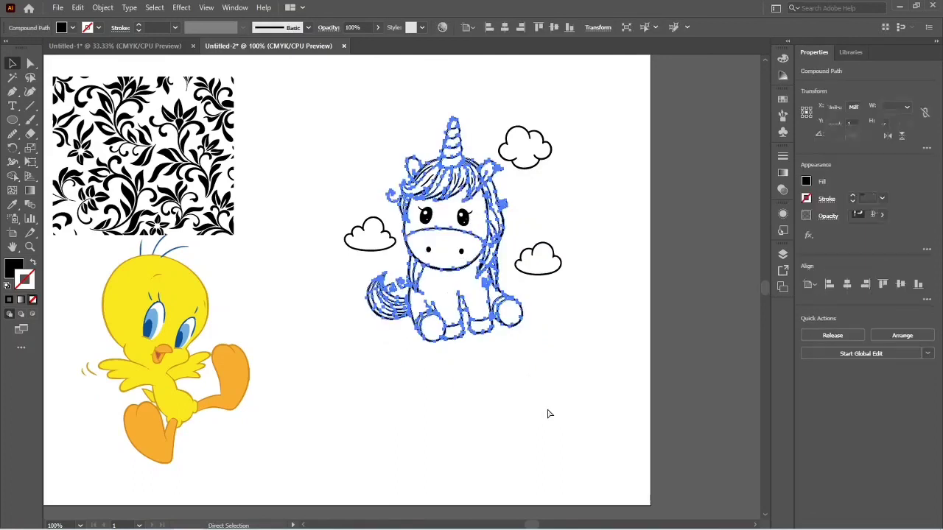
pyautogui.press('v')
pyautogui.click(548, 414)
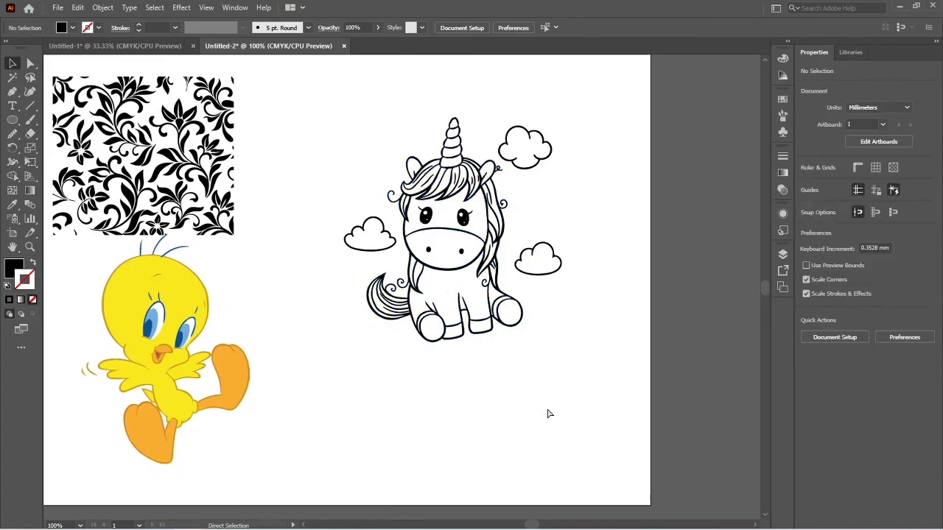
# Step: Select the expanded floral pattern group with the whole artboard in view
pyautogui.hotkey('ctrl', '0')
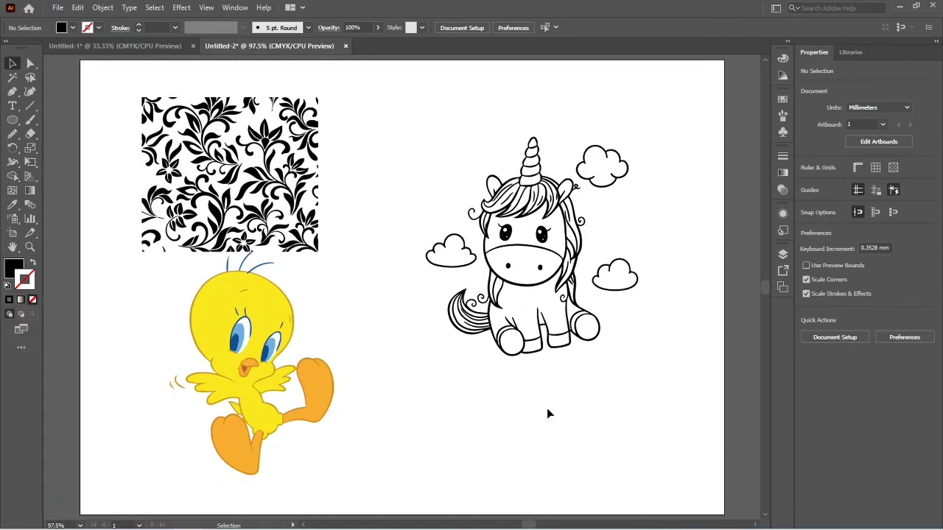
pyautogui.click(227, 173)
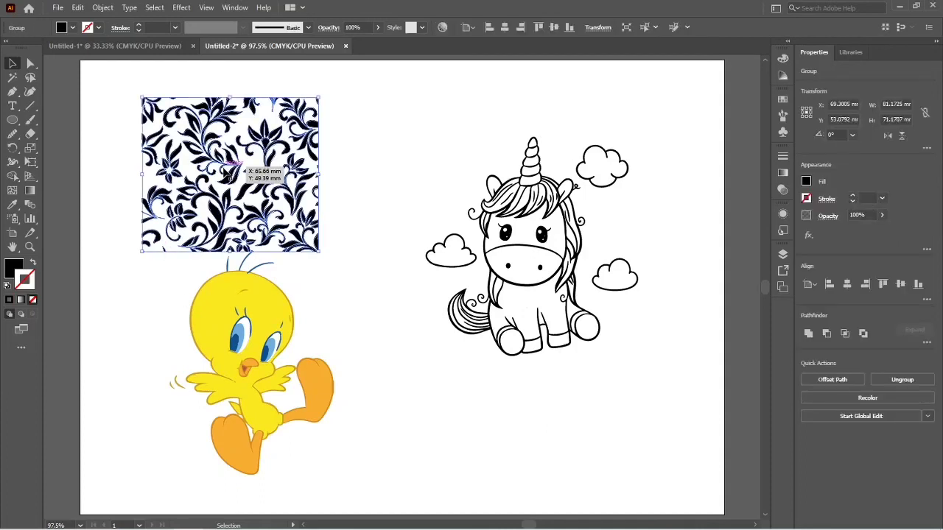